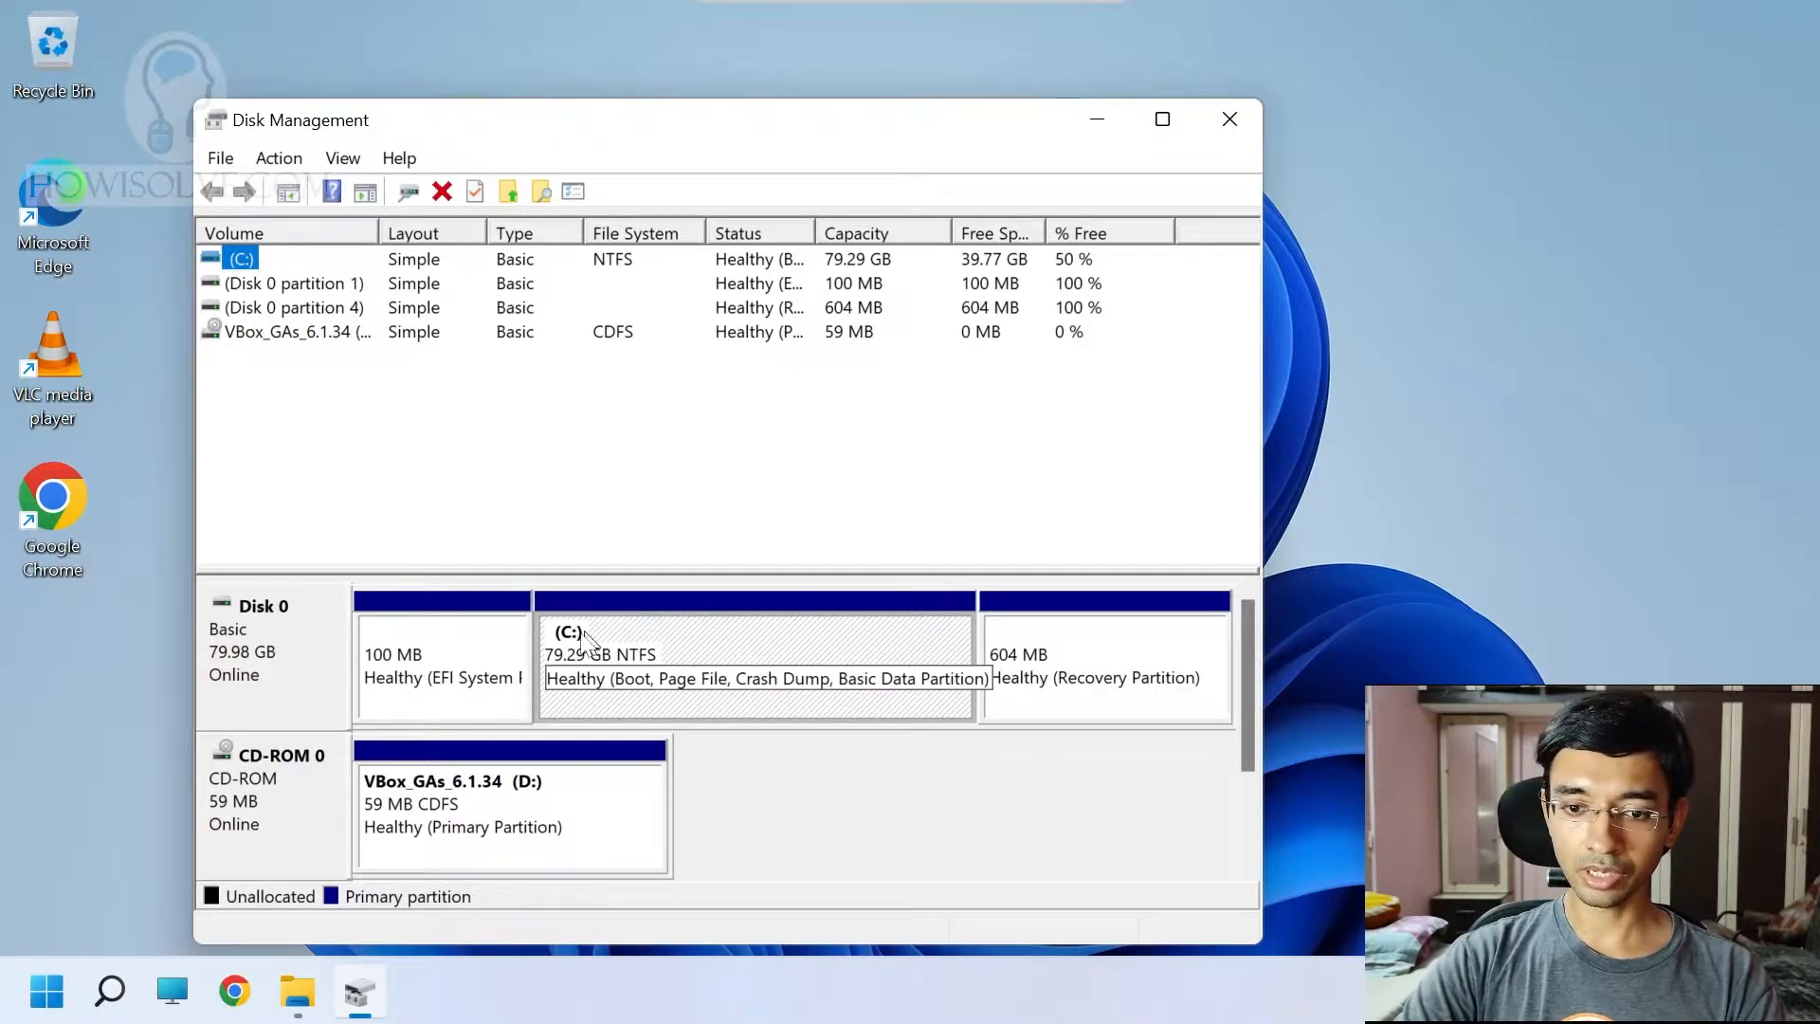
Shrink the C: volume on Disk 0 by 10000 MB
{"action": "right_click", "coordinate": [767, 648]}
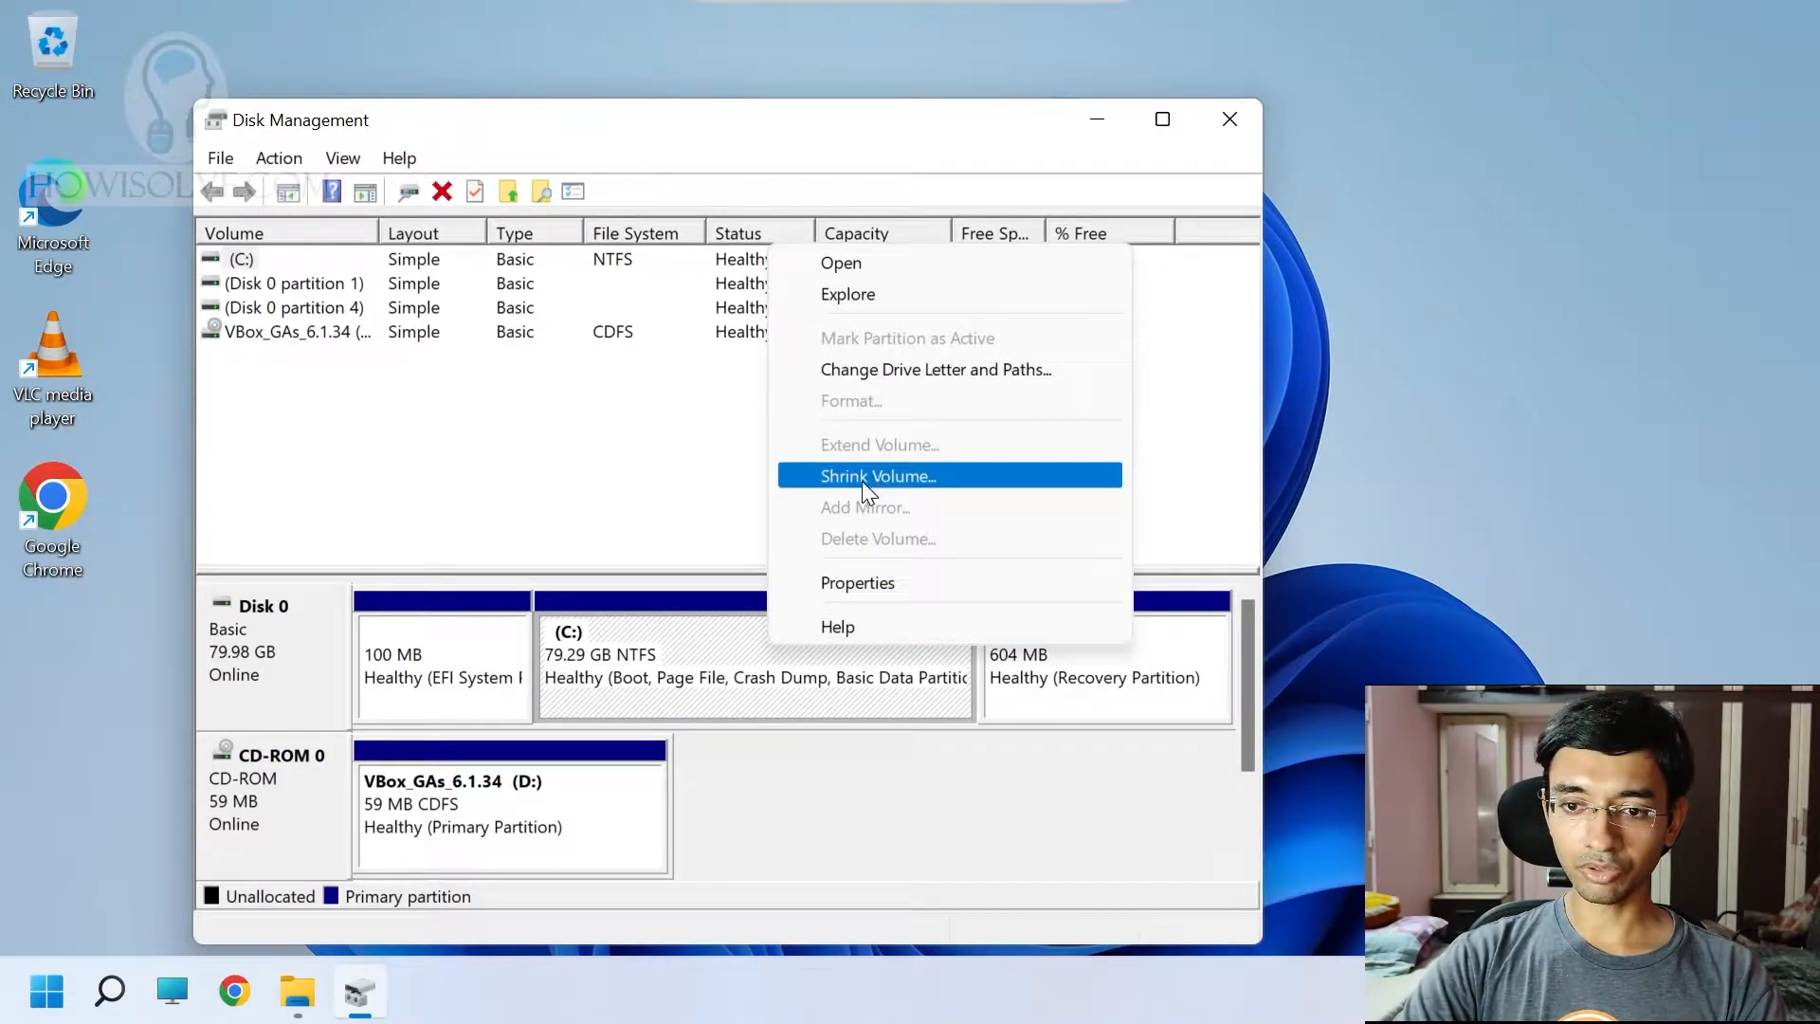
{"action": "left_click", "coordinate": [880, 474]}
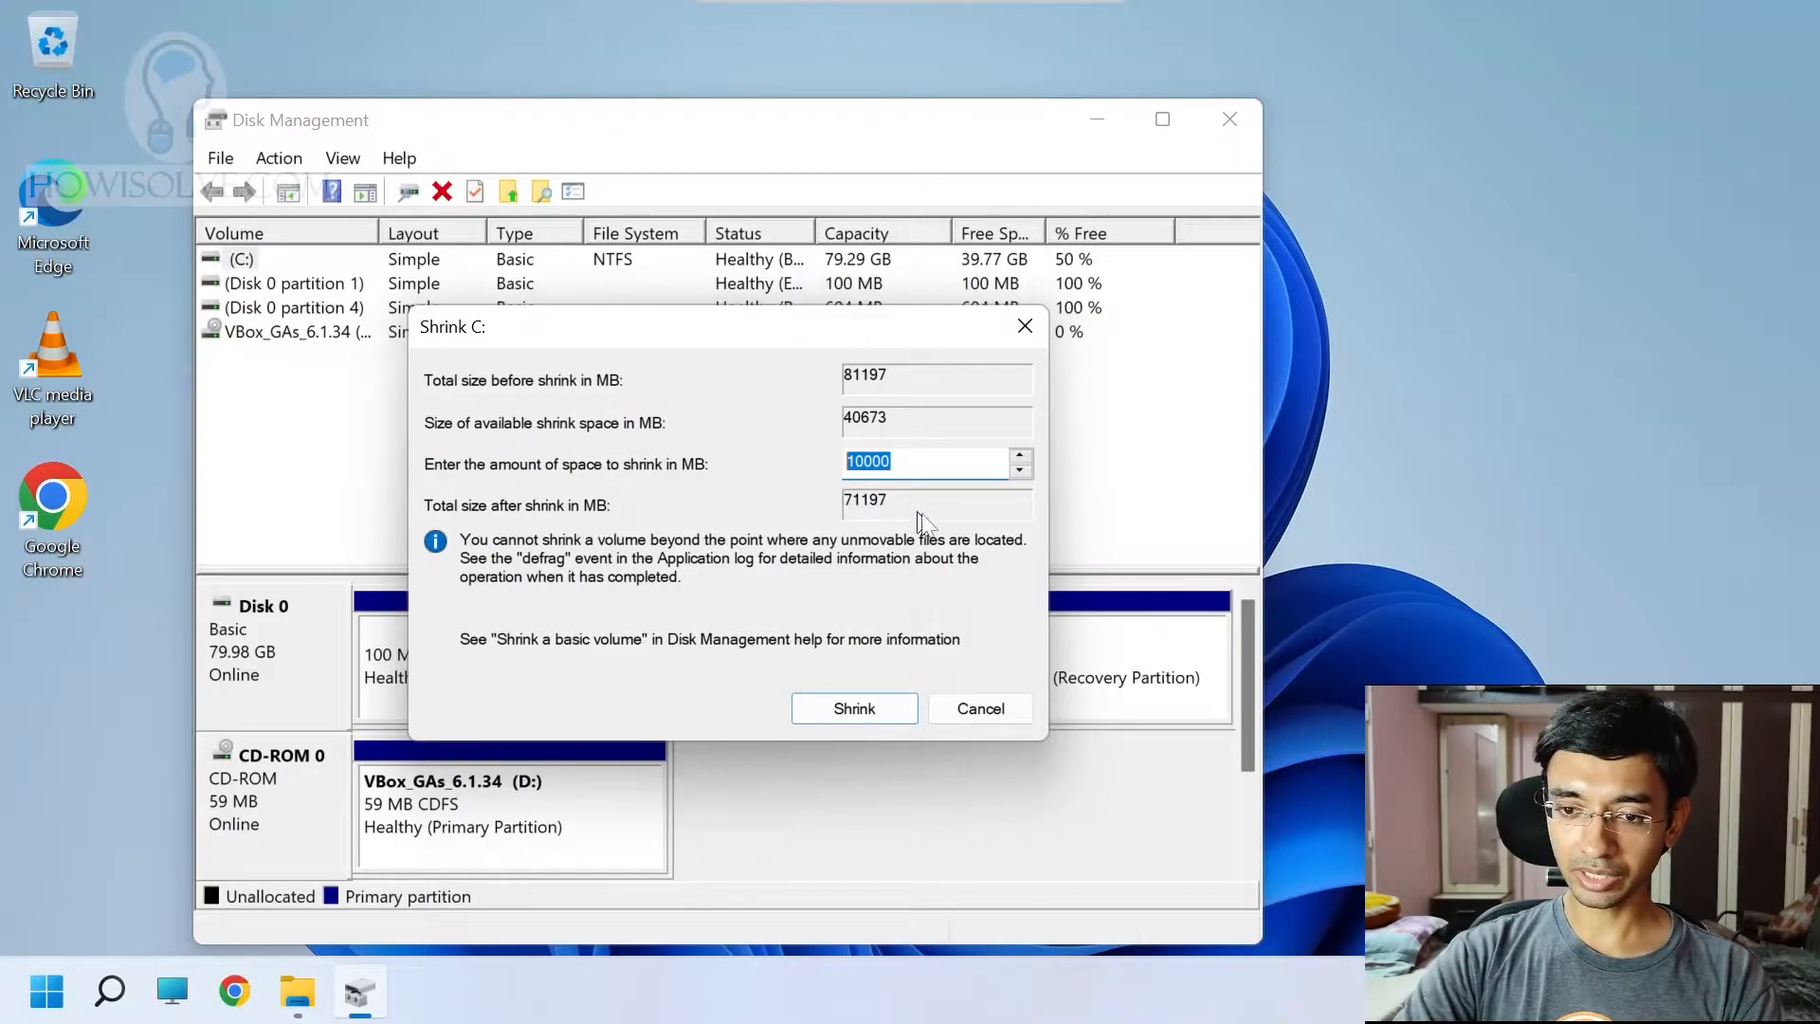
{"action": "left_click_drag", "start_coordinate": [925, 461], "coordinate": [770, 486]}
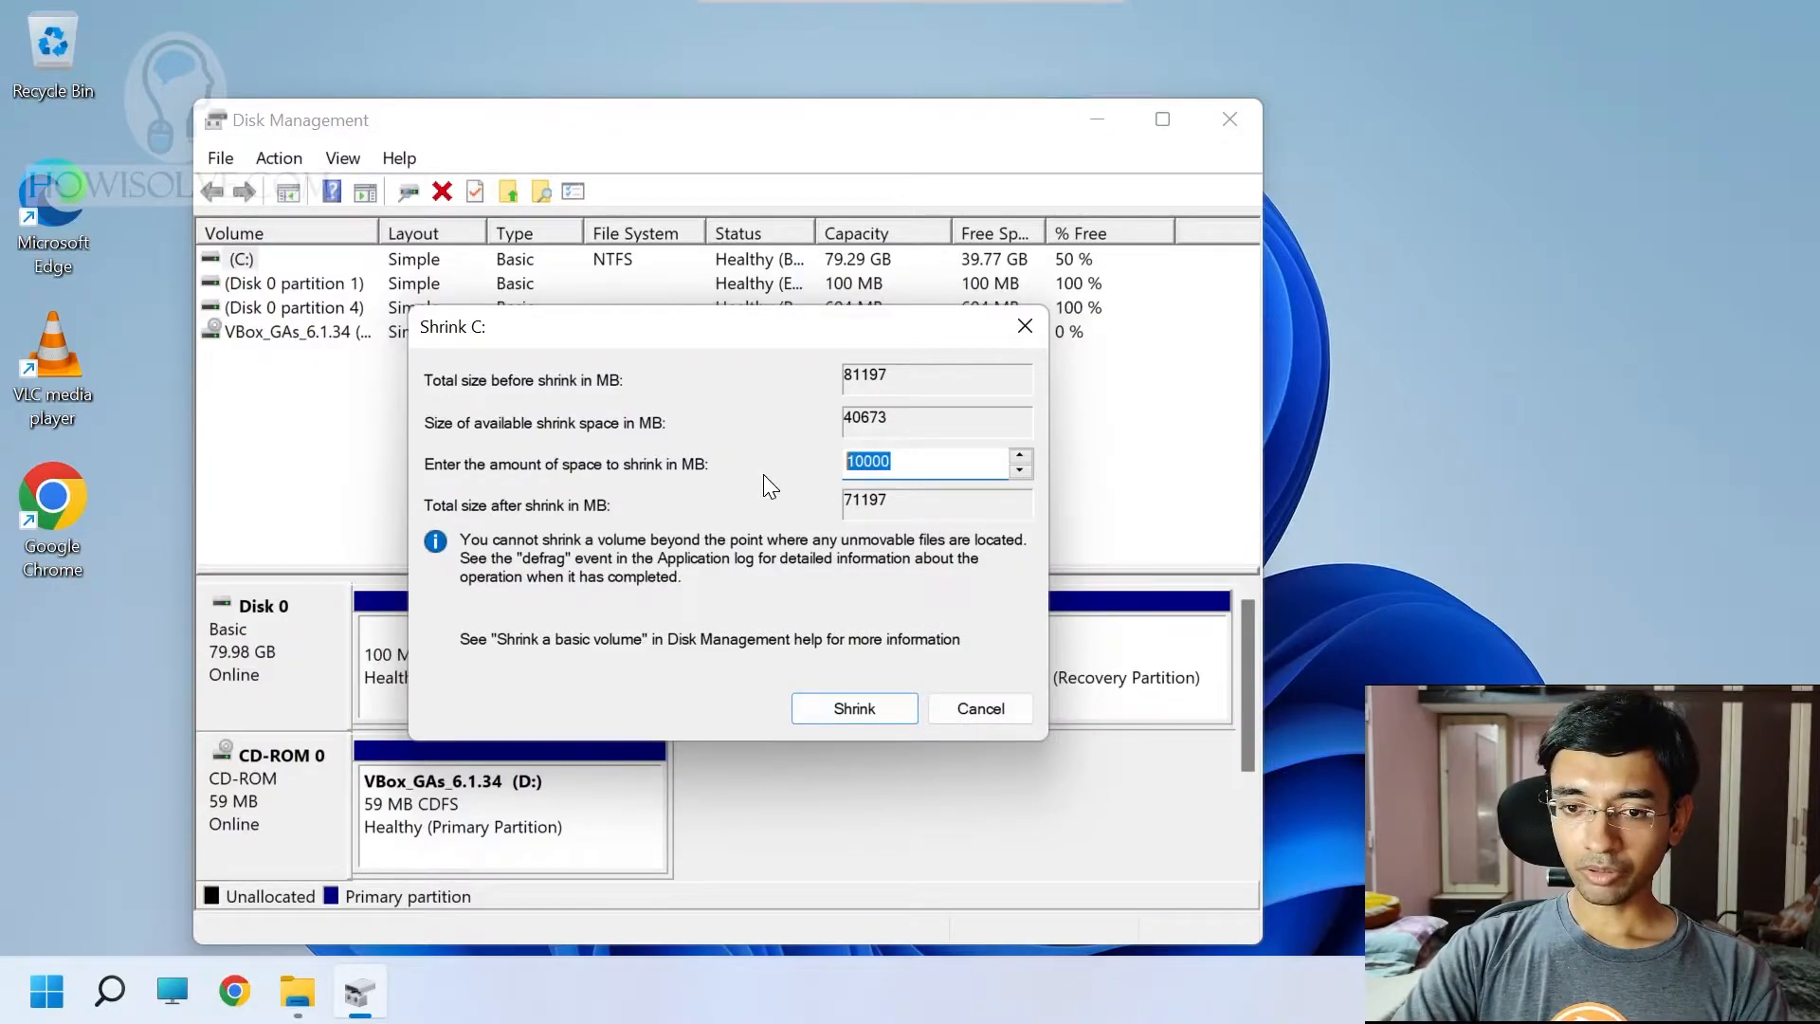
{"action": "left_click", "coordinate": [859, 708]}
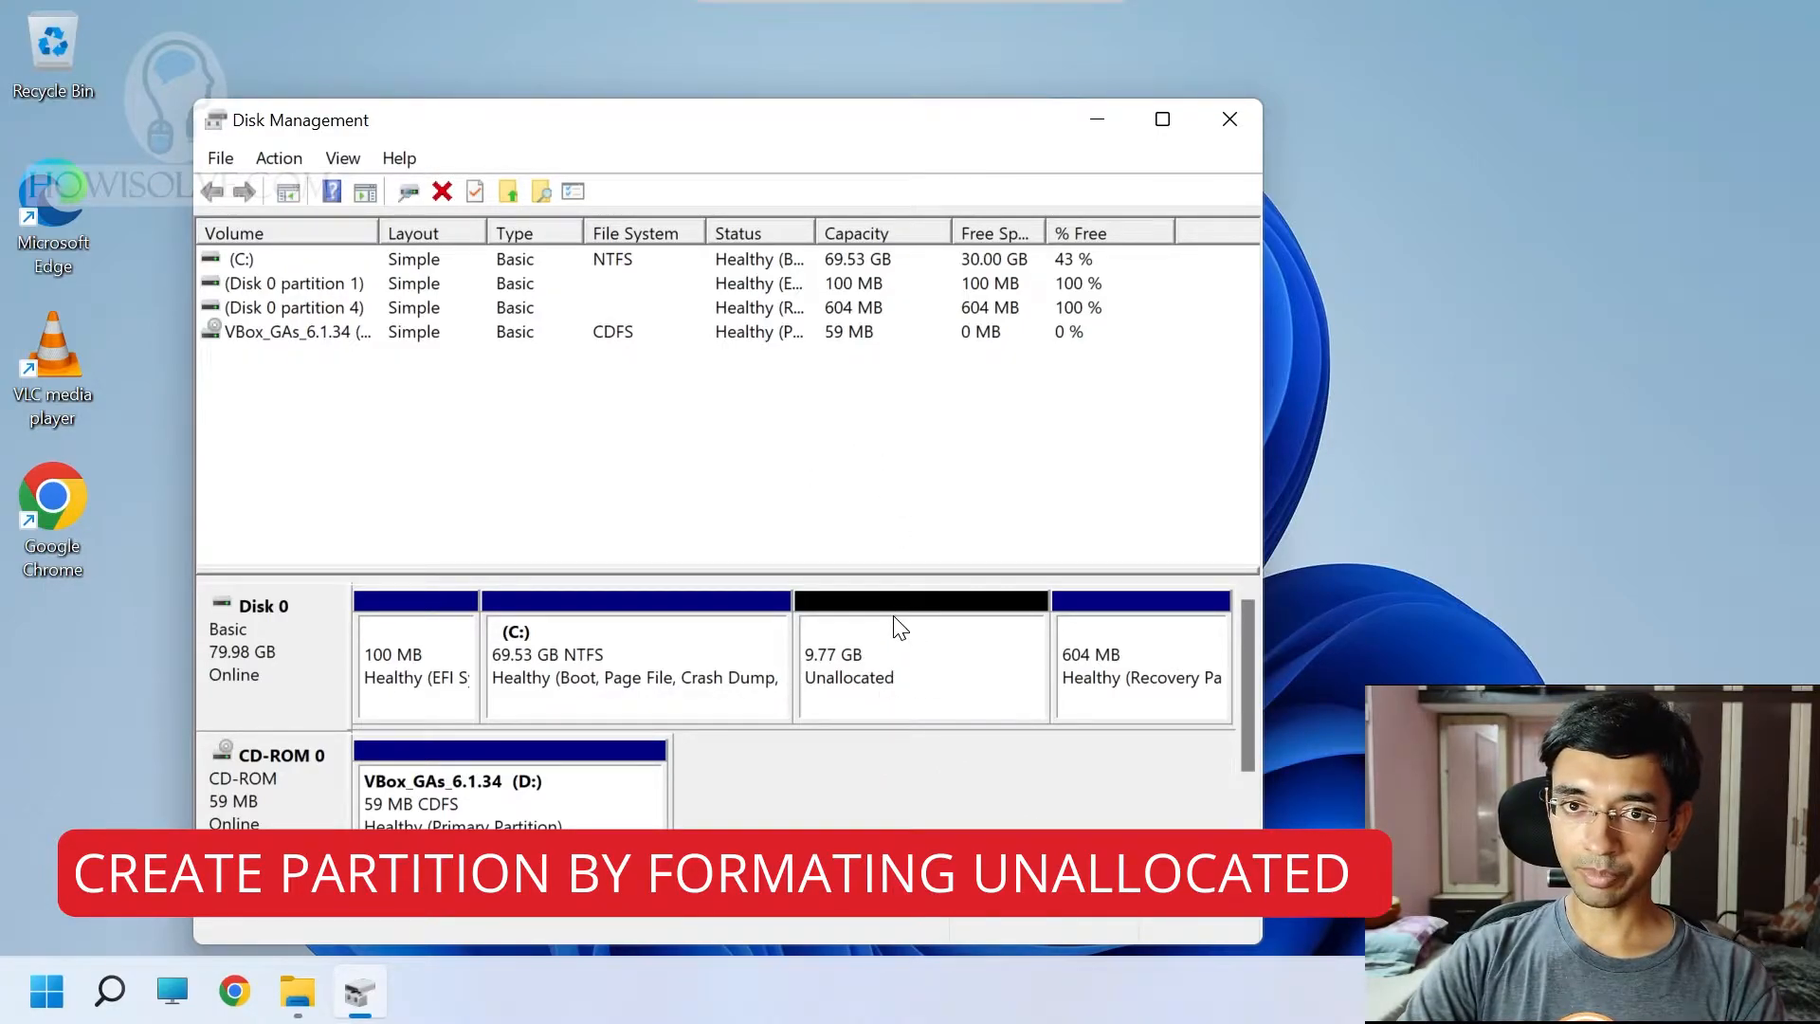
Set up a new simple volume of 9999 MB in the unallocated space on Disk 0 with drive letter E
{"action": "right_click", "coordinate": [916, 666]}
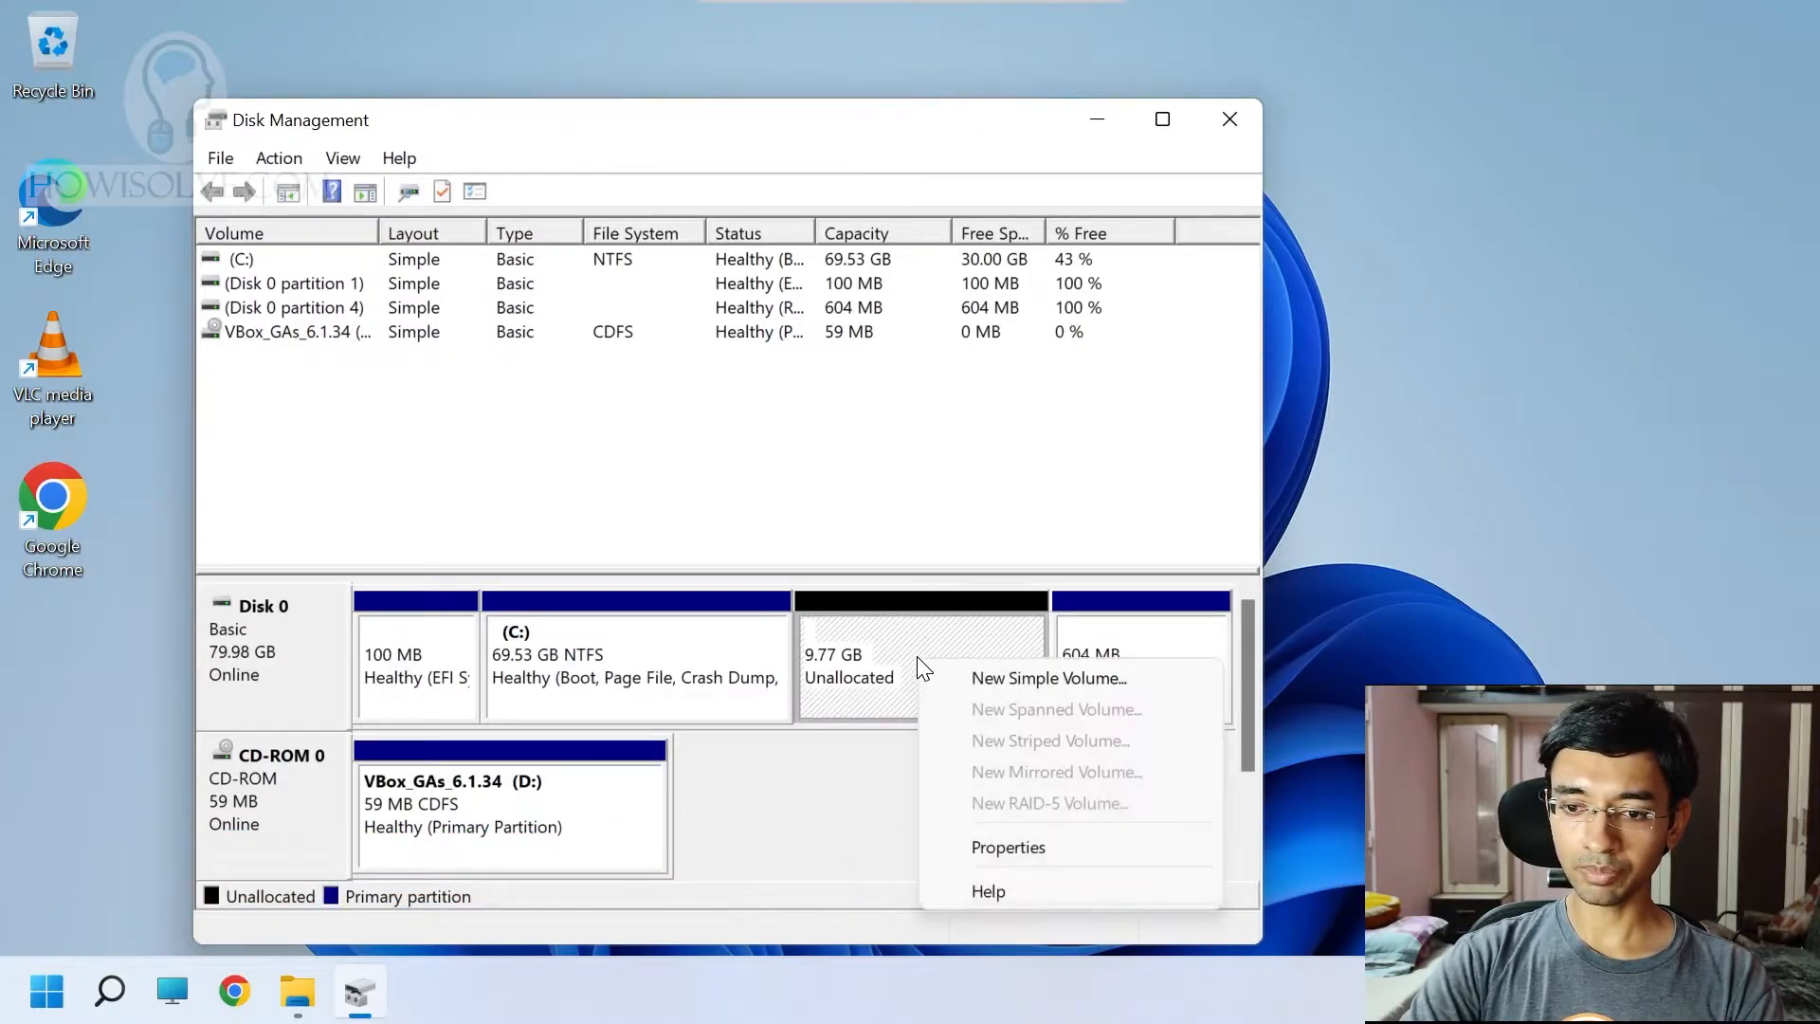
{"action": "left_click", "coordinate": [1049, 680]}
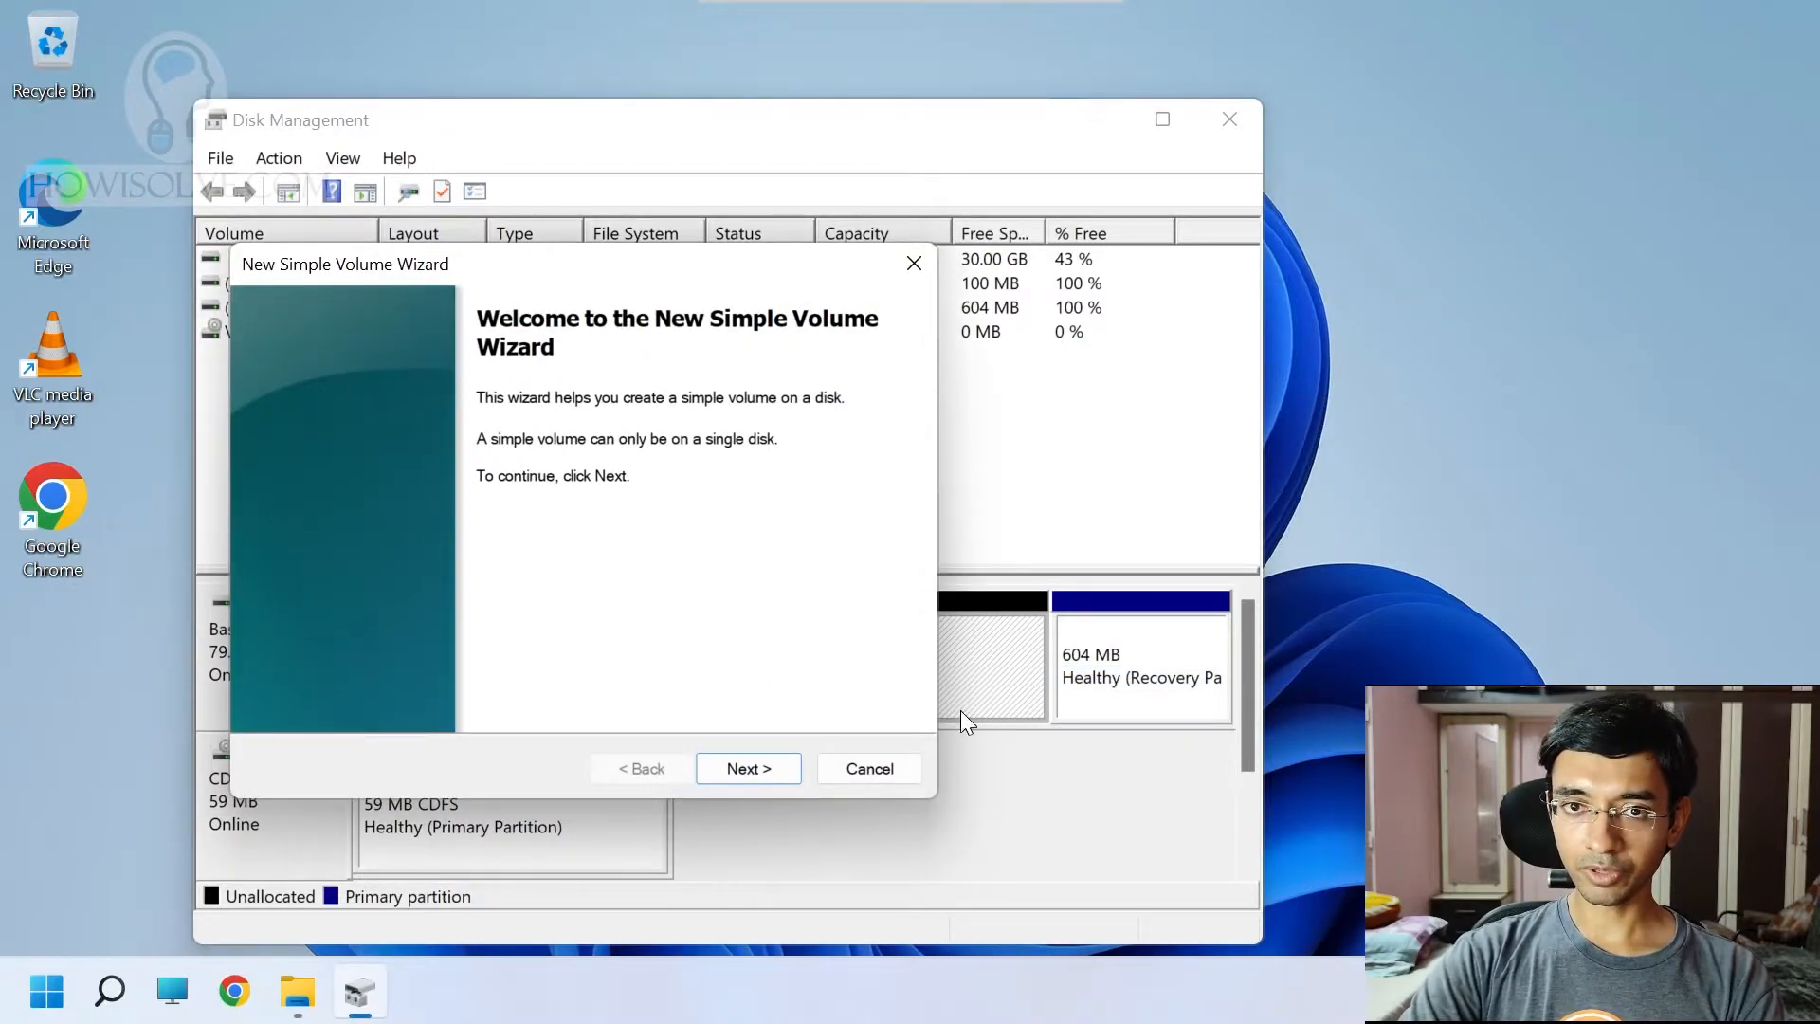
{"action": "left_click", "coordinate": [772, 771]}
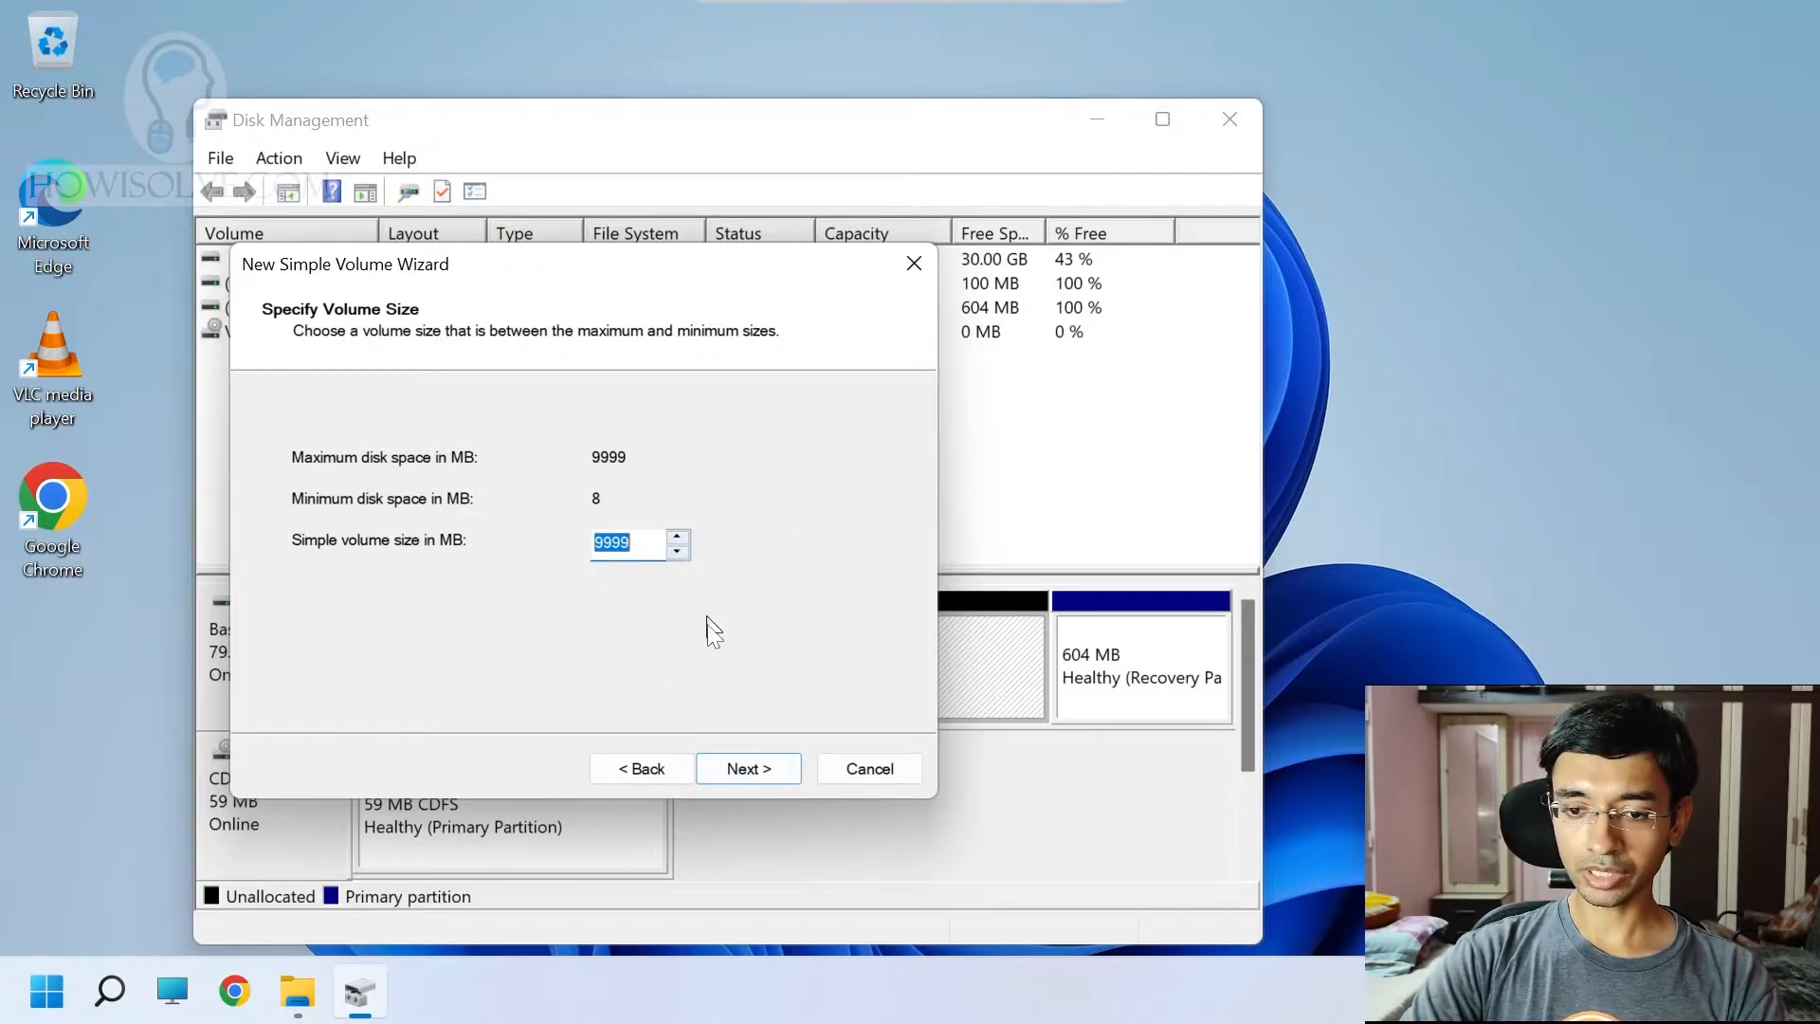
{"action": "left_click", "coordinate": [749, 774]}
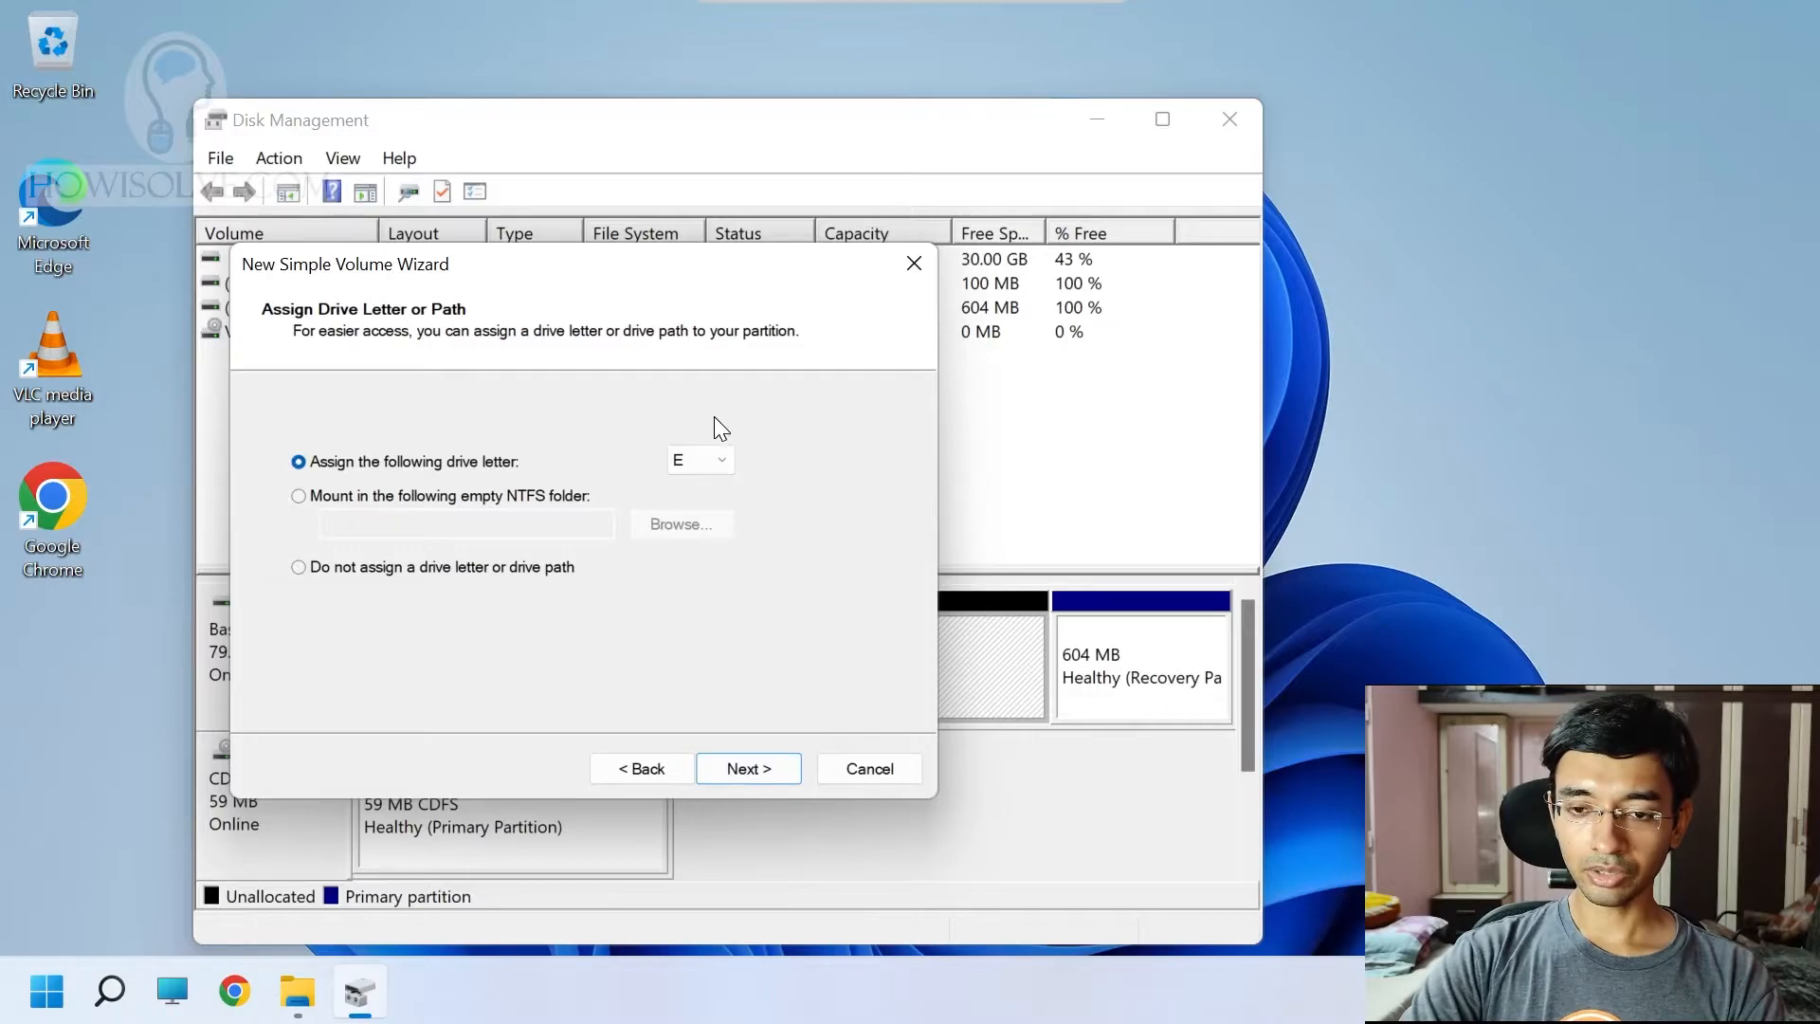
{"action": "left_click", "coordinate": [697, 459]}
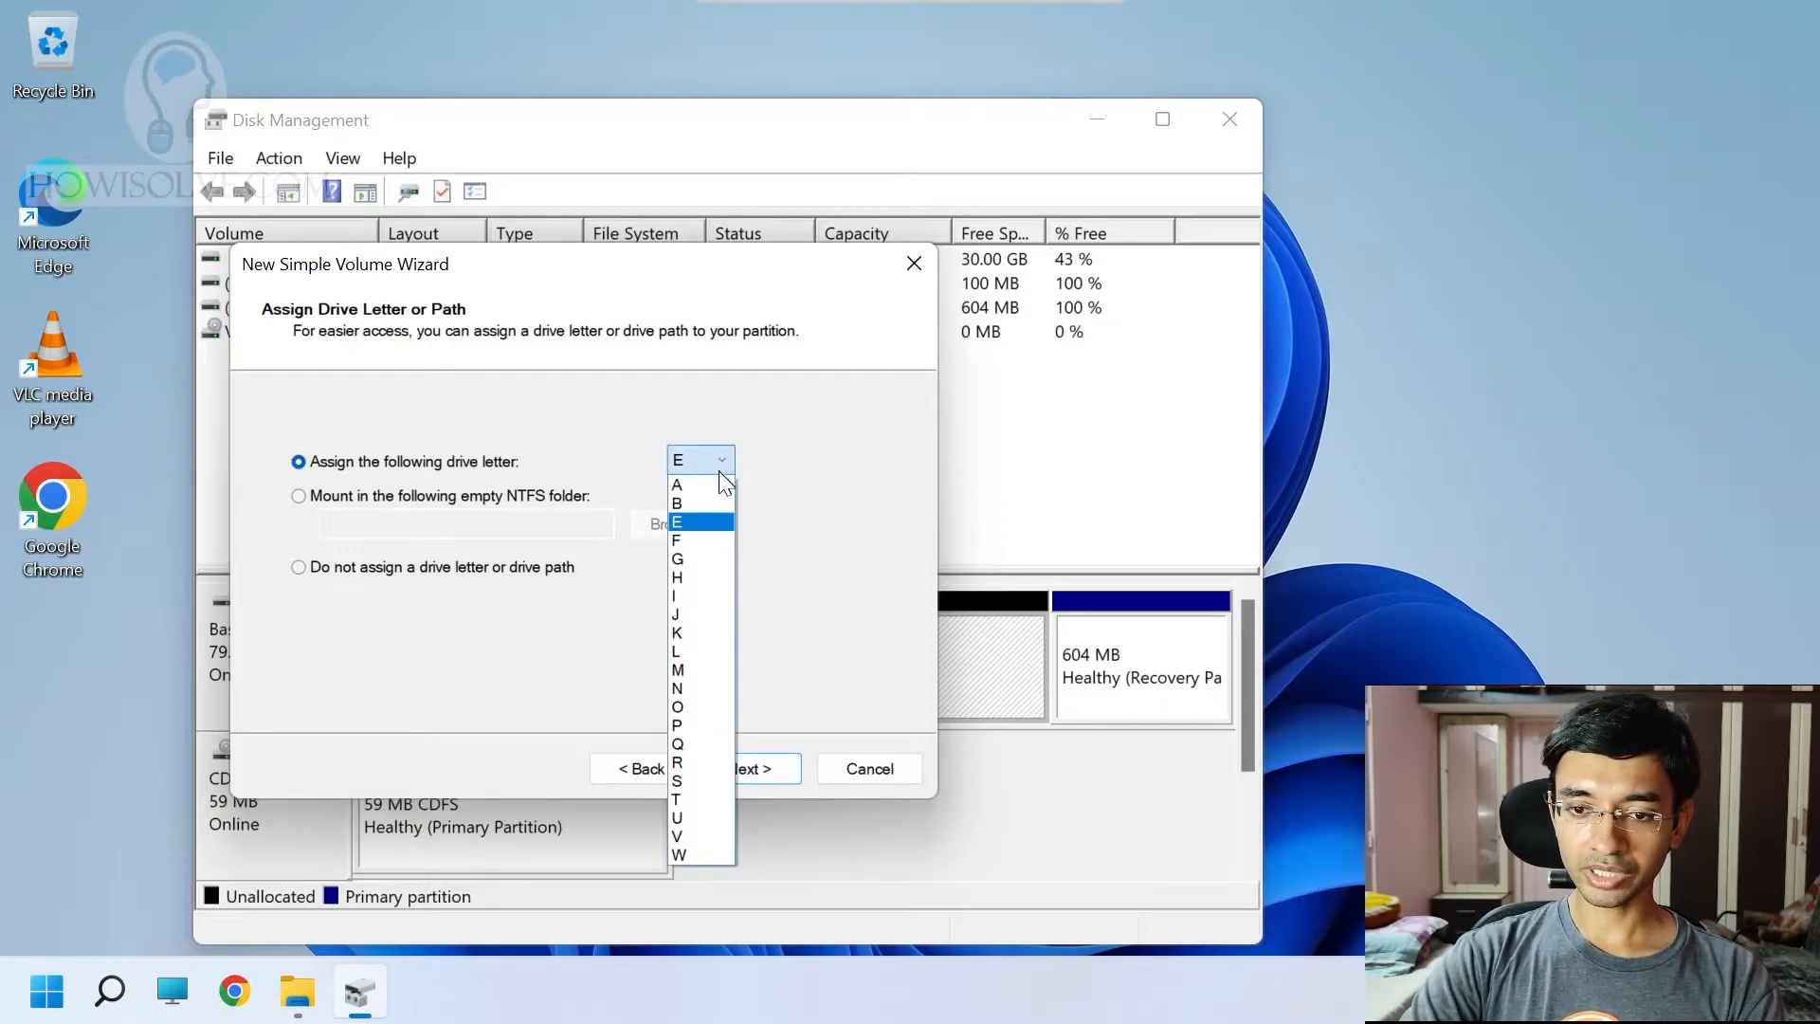
{"action": "left_click", "coordinate": [857, 487]}
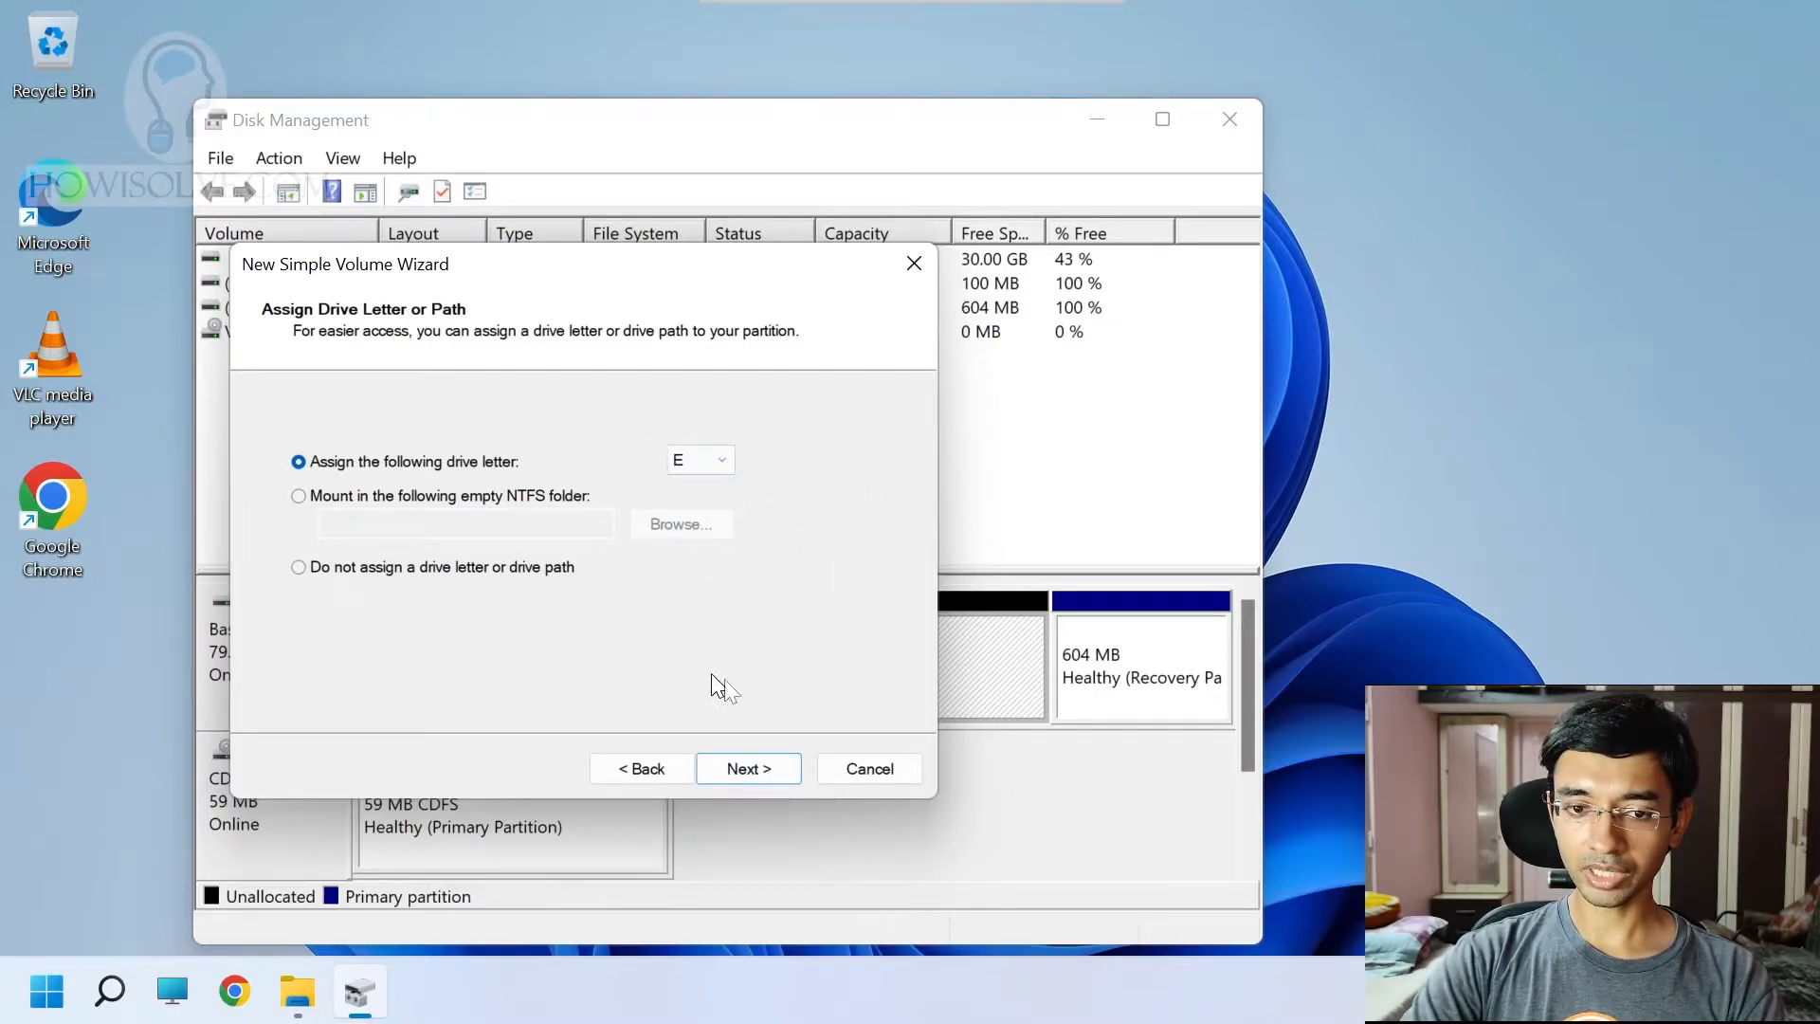
{"action": "left_click", "coordinate": [772, 779]}
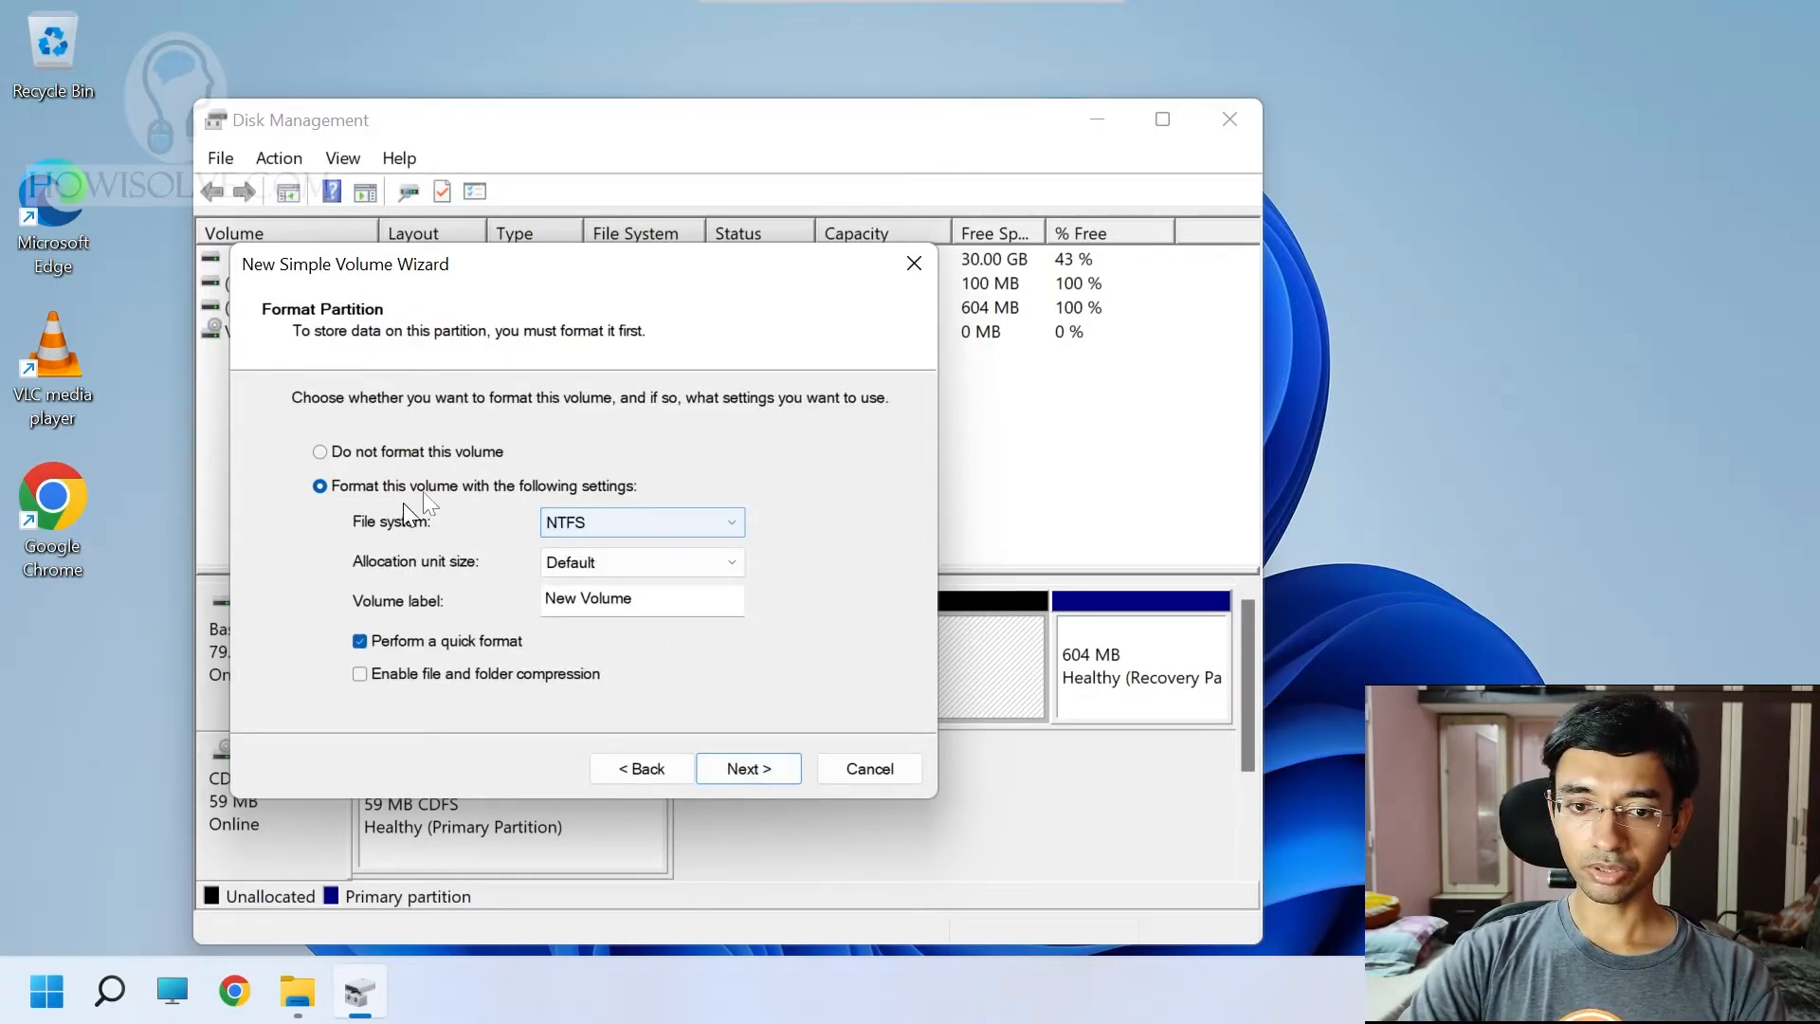
Format the new volume as NTFS with default allocation unit size, quick format and the label Data, and finish the wizard
{"action": "left_click", "coordinate": [701, 523]}
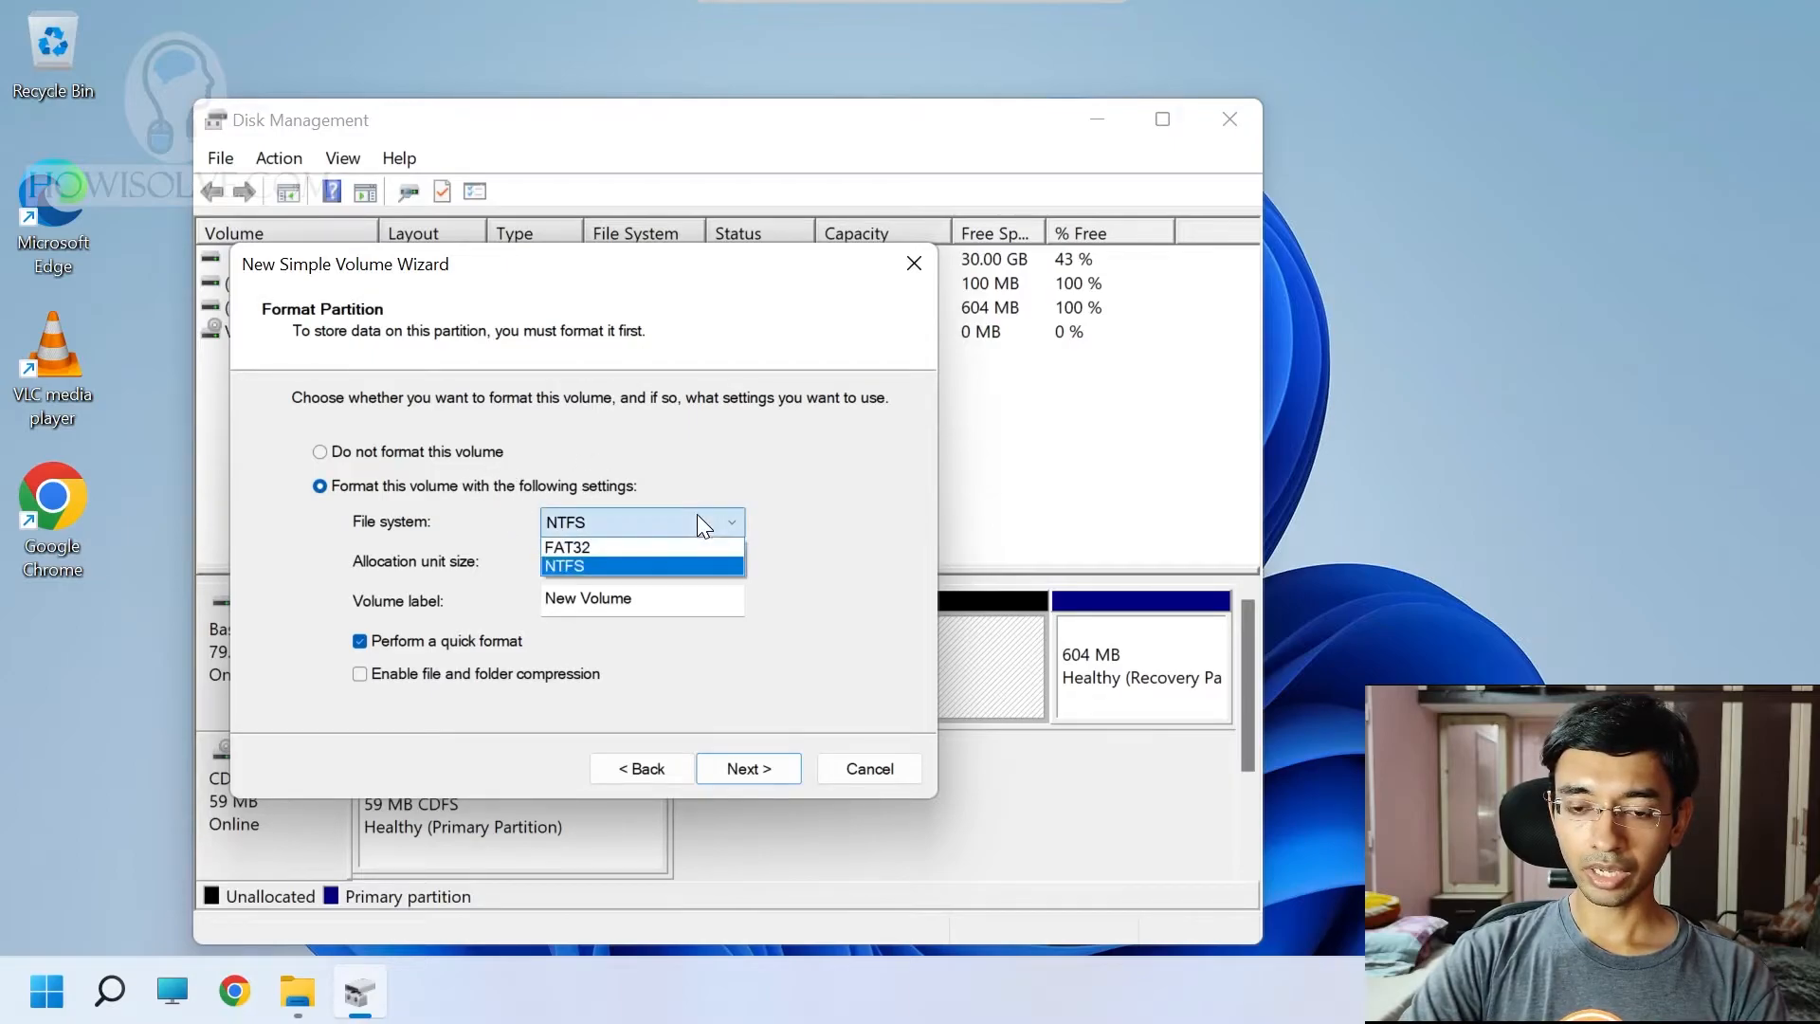
{"action": "left_click", "coordinate": [668, 567]}
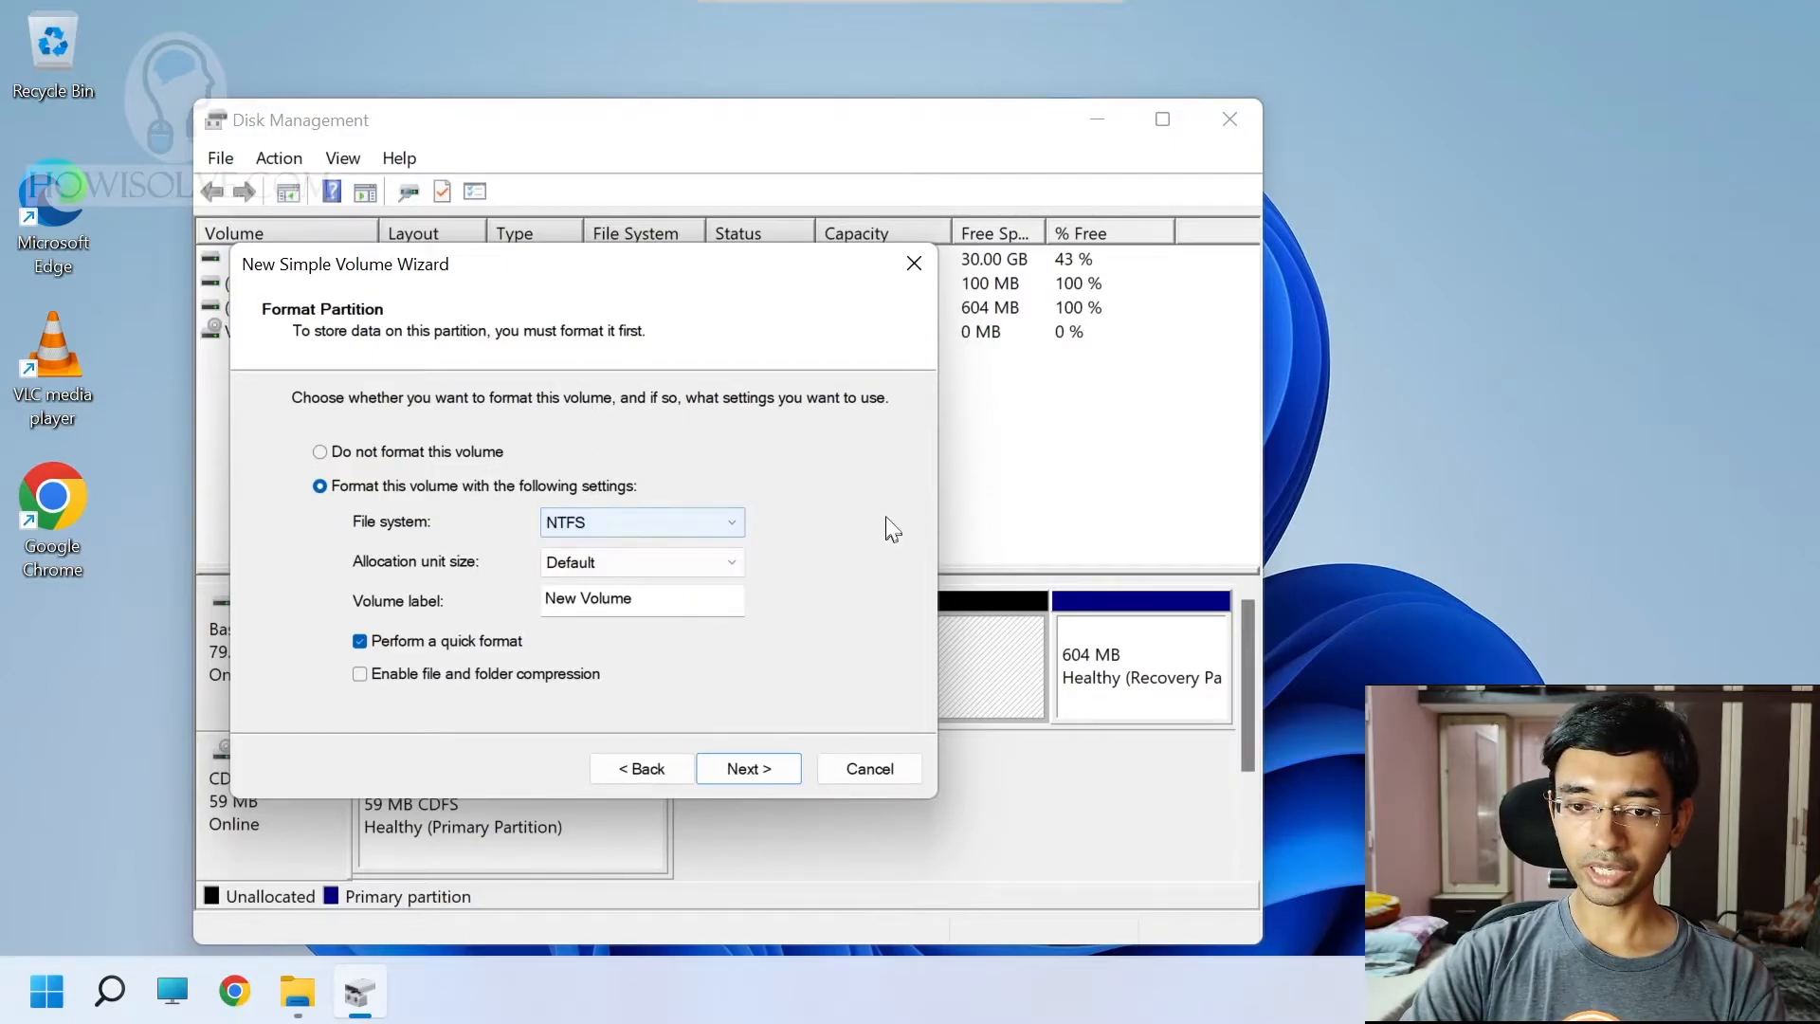
{"action": "left_click", "coordinate": [685, 562]}
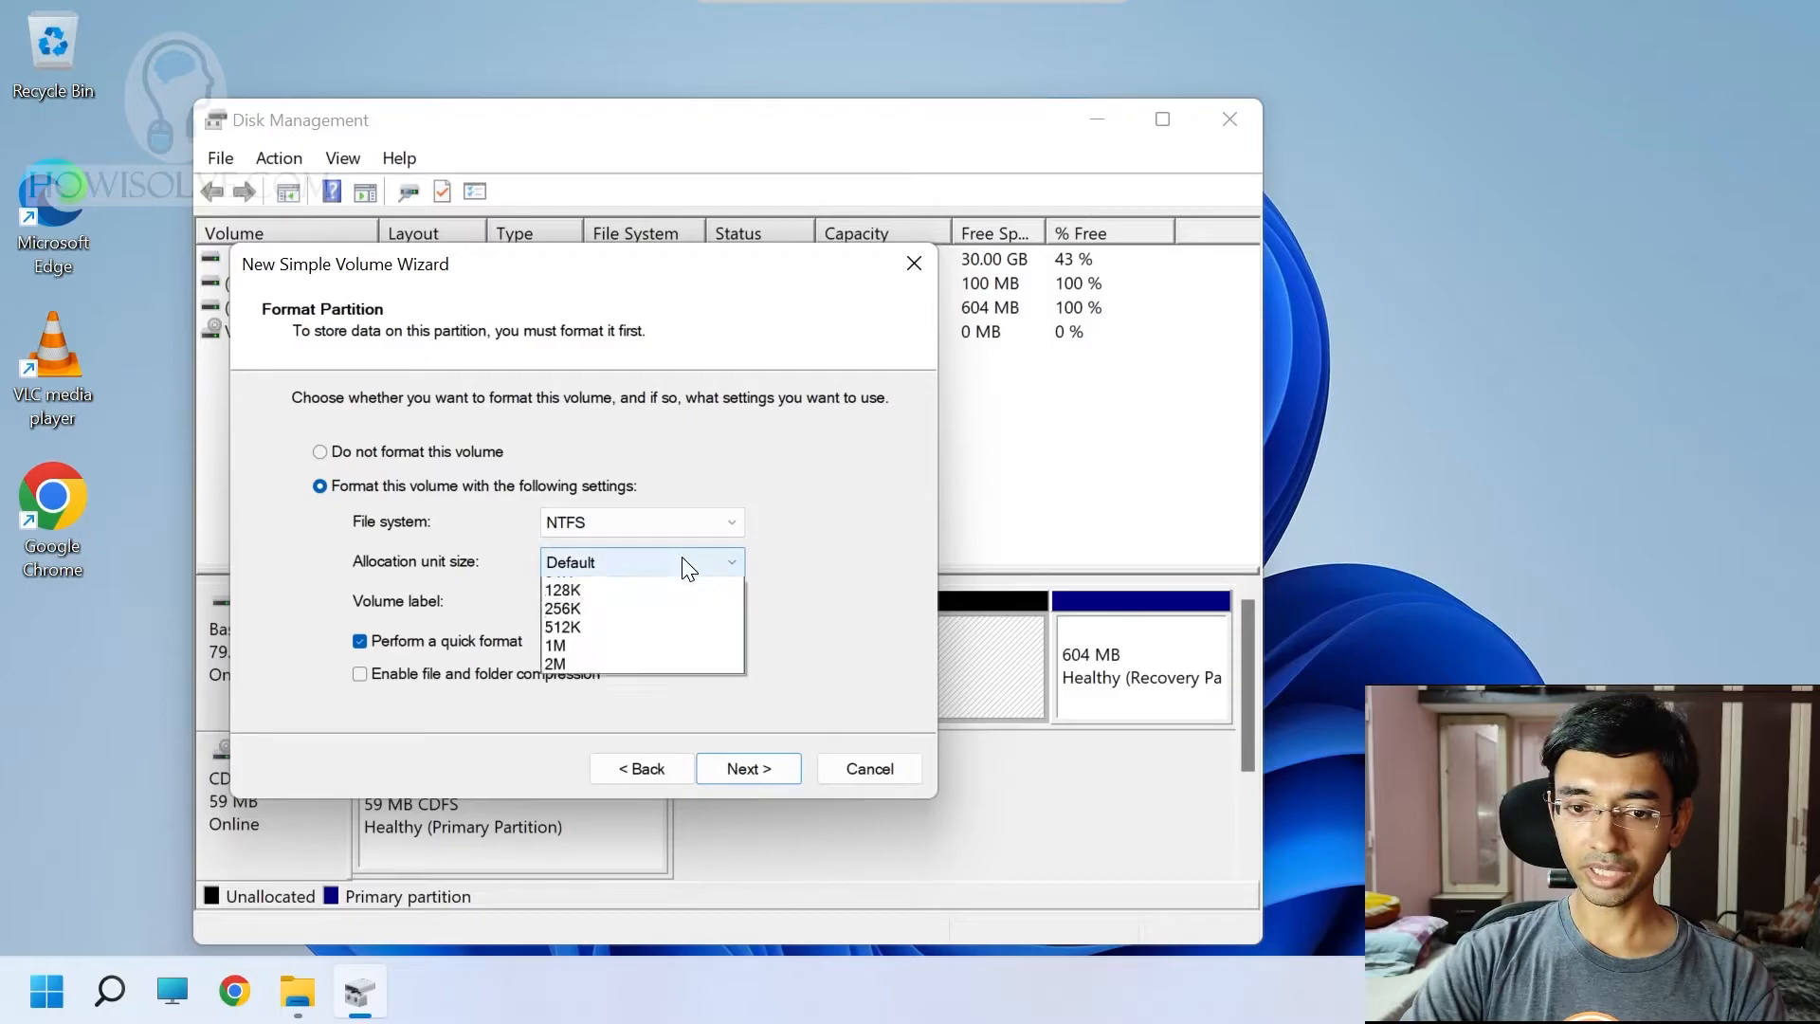
{"action": "left_click", "coordinate": [927, 554]}
{"action": "left_click_drag", "start_coordinate": [686, 597], "coordinate": [545, 599]}
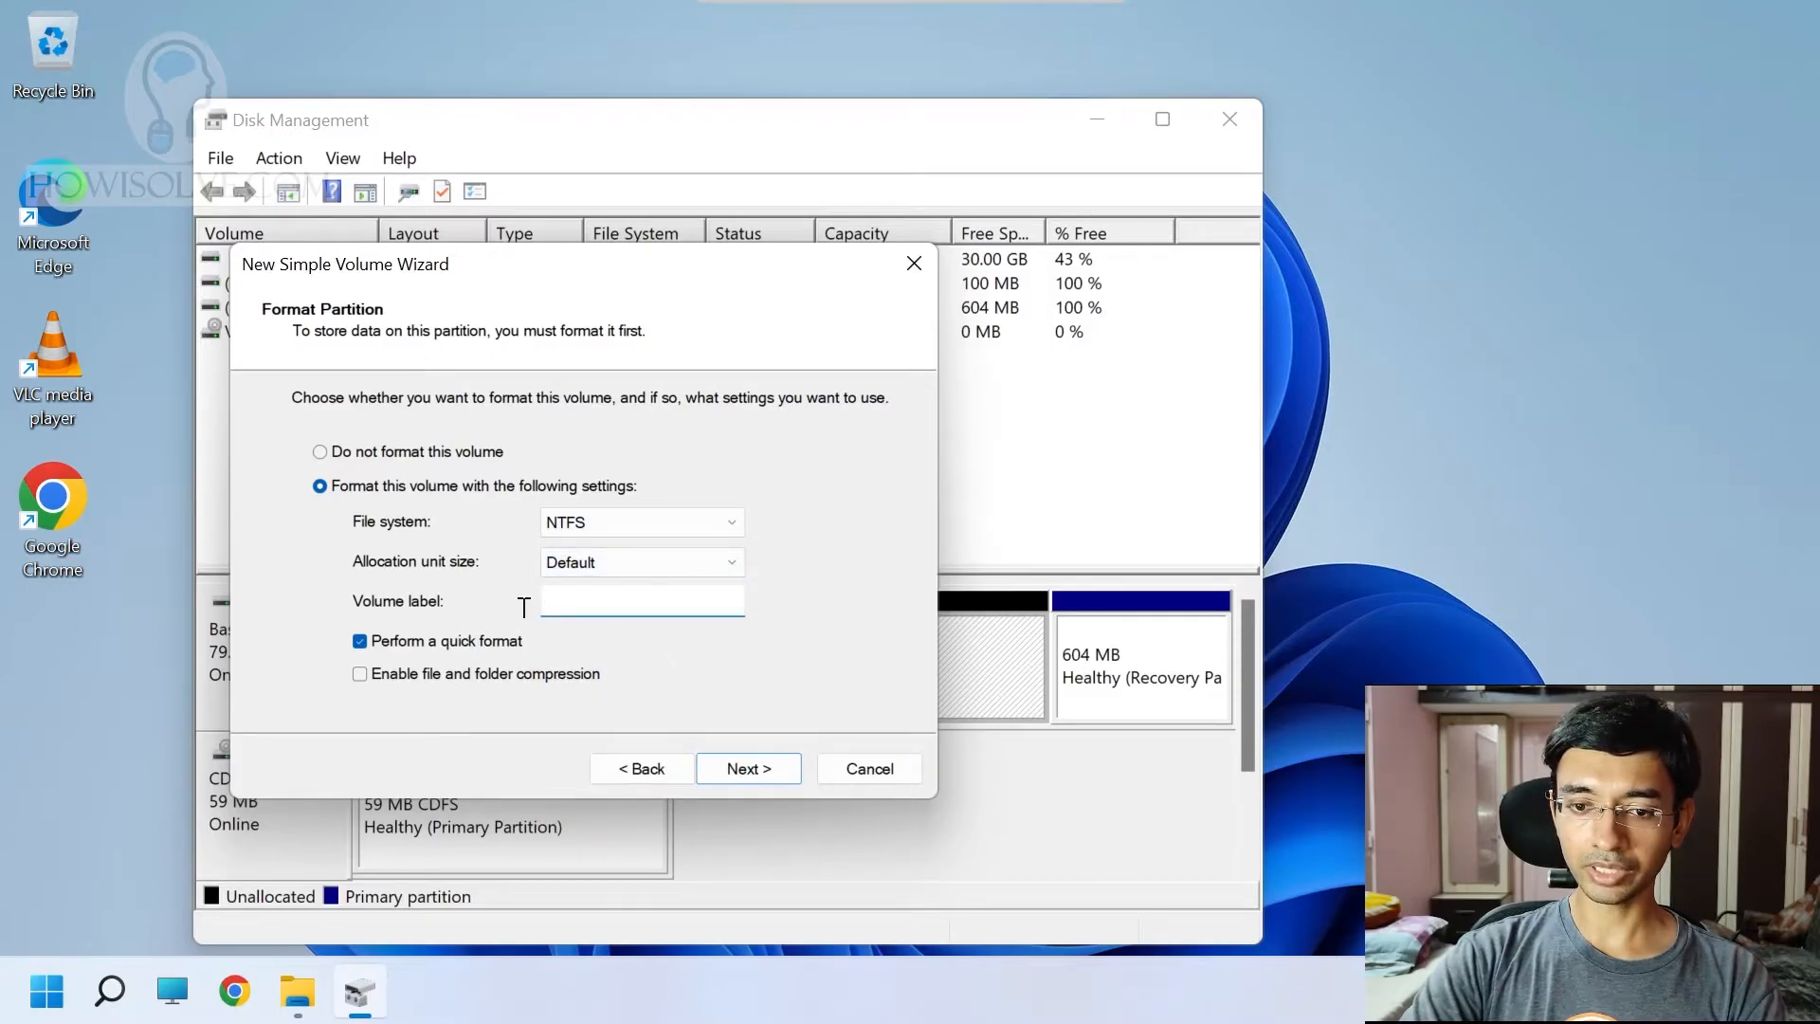
{"action": "type", "text": "Data"}
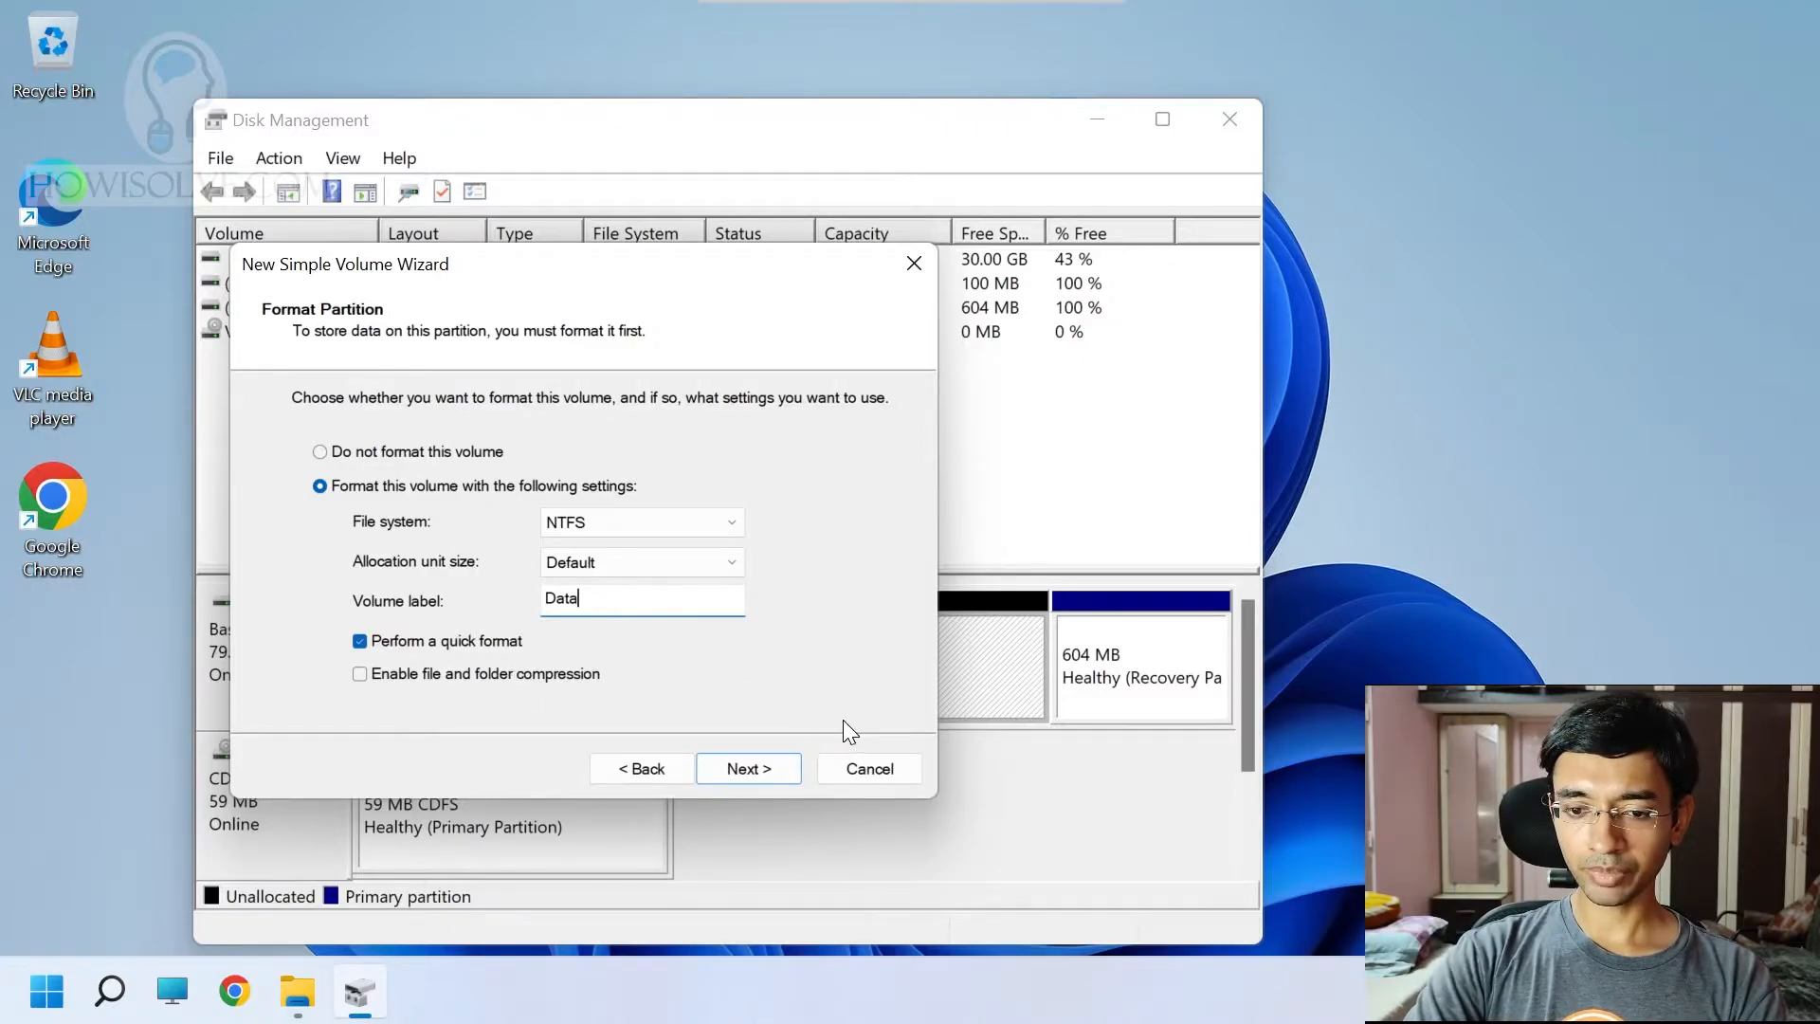
{"action": "left_click", "coordinate": [780, 768]}
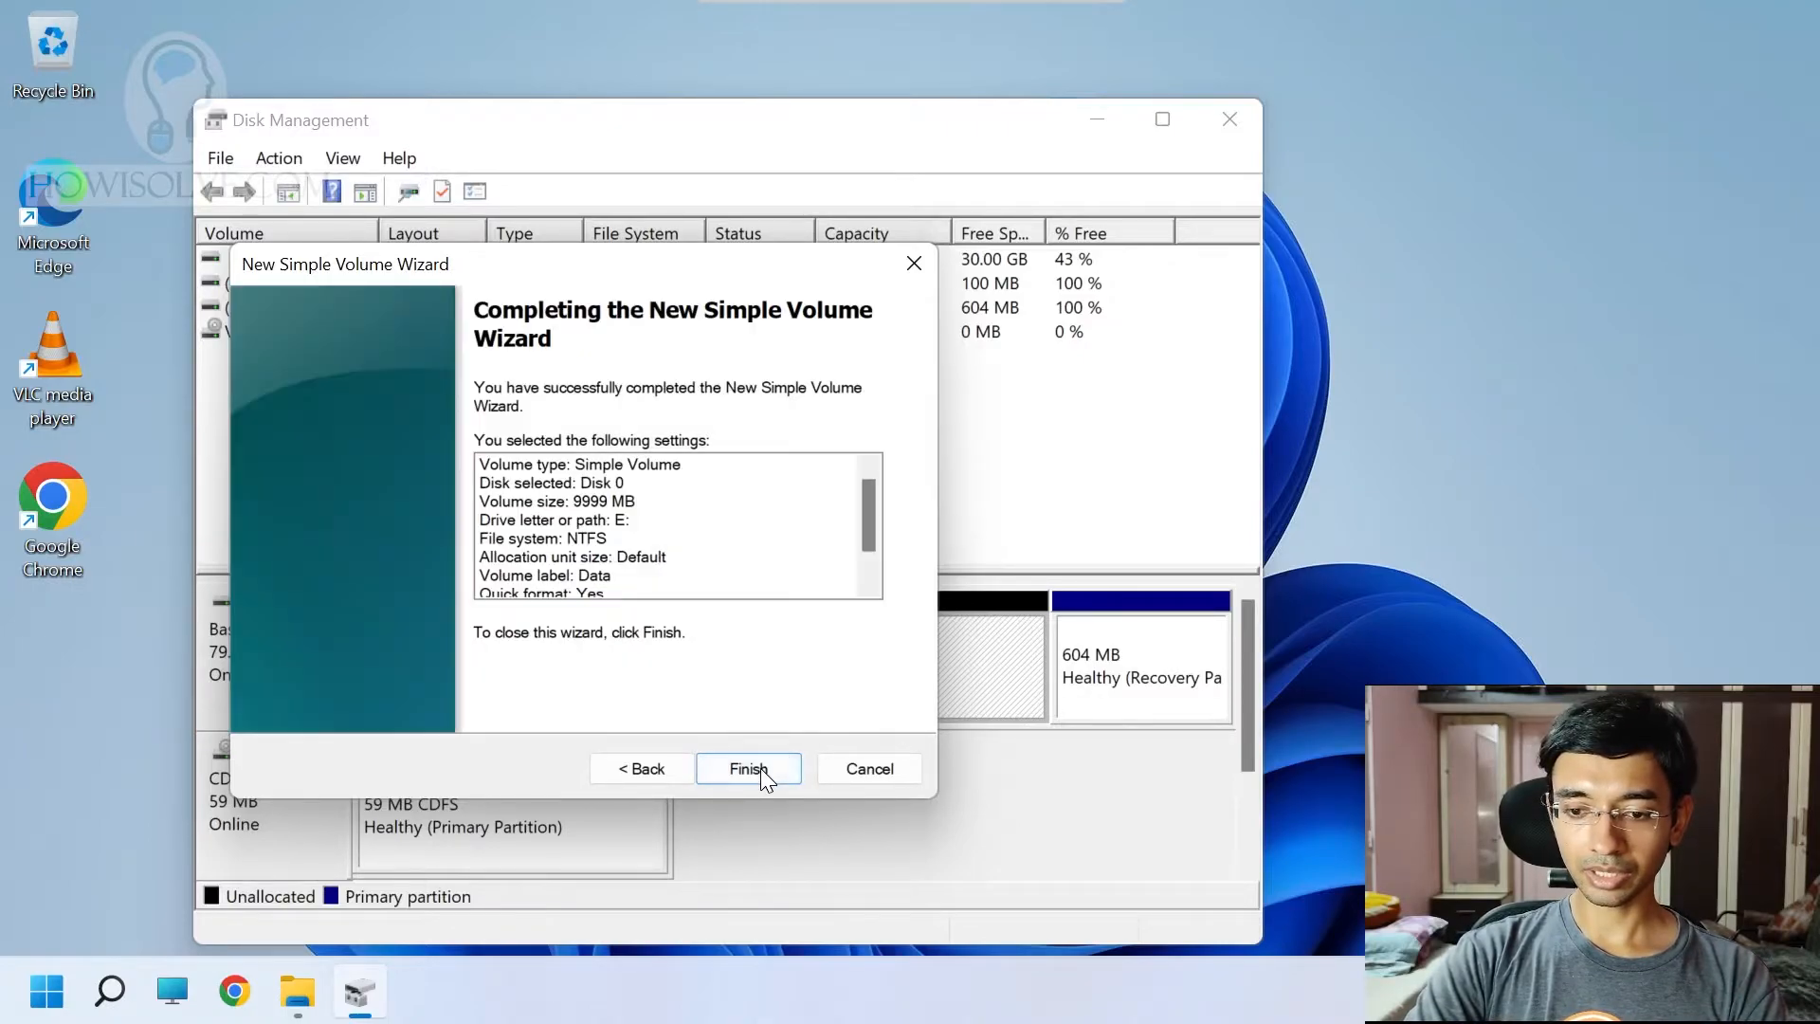
{"action": "left_click", "coordinate": [763, 768]}
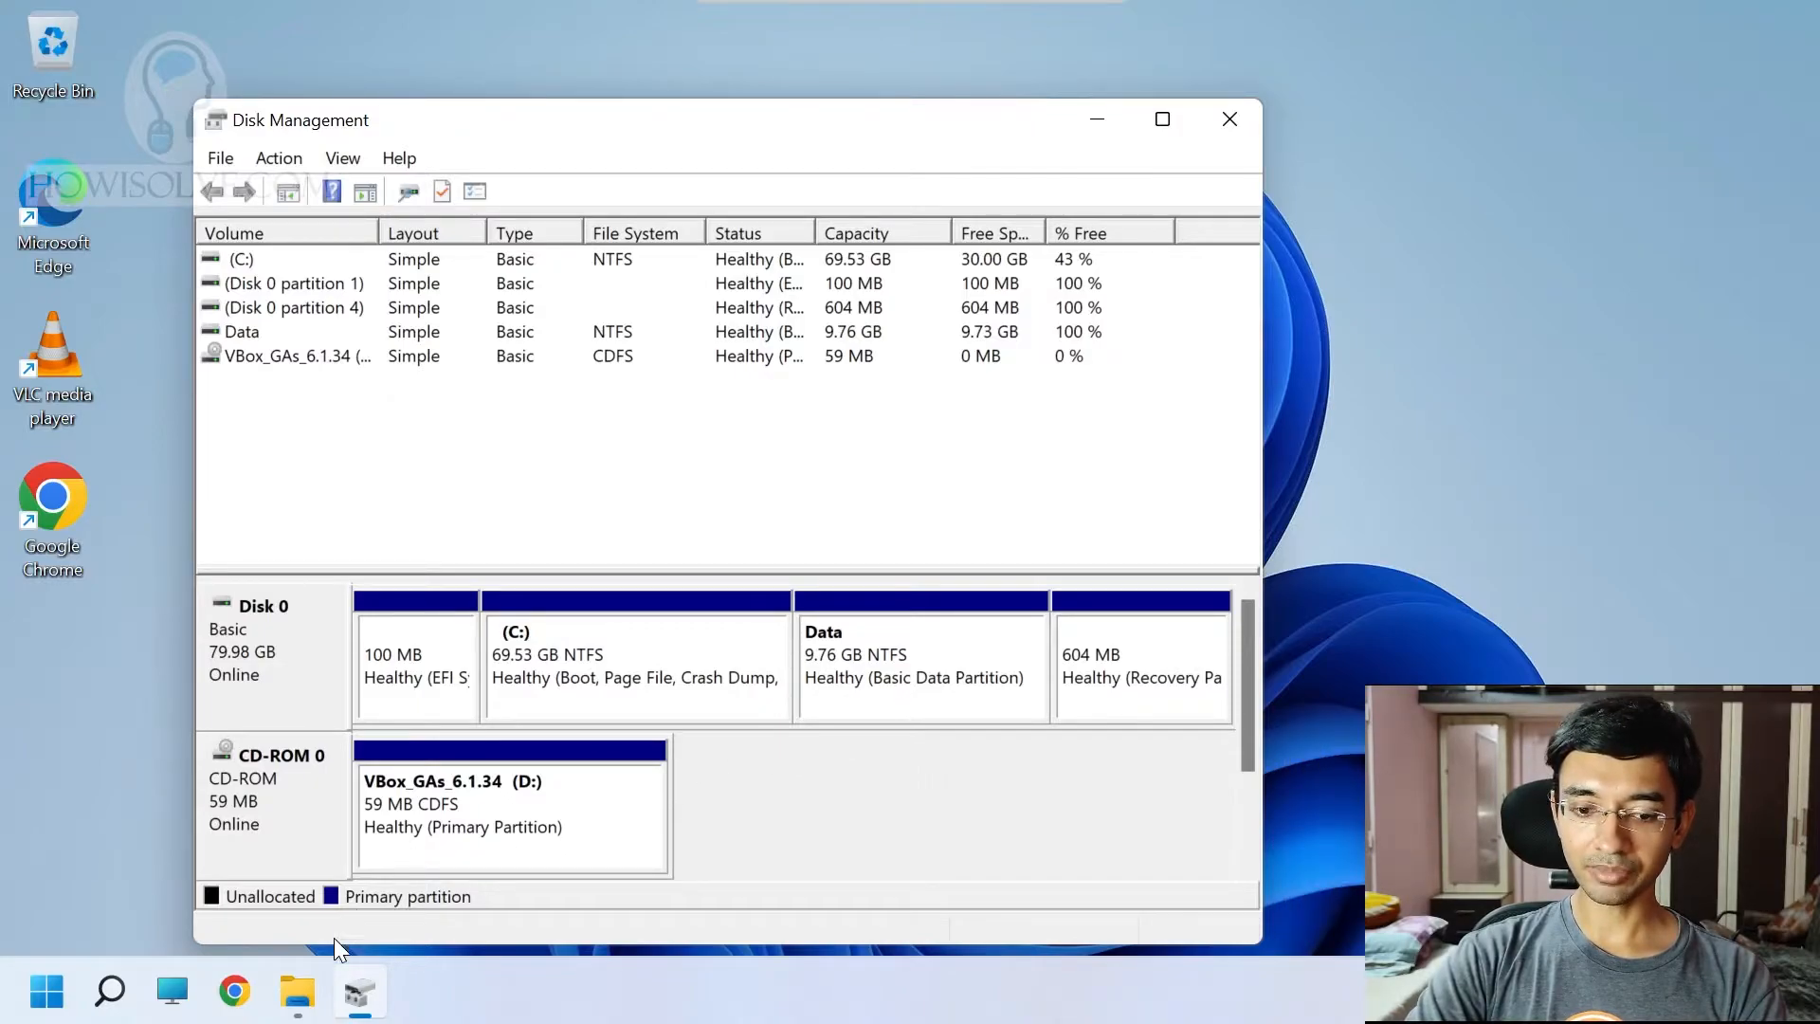
Look into the new Data (E:) drive in File Explorer and return to This PC
{"action": "left_click", "coordinate": [464, 818]}
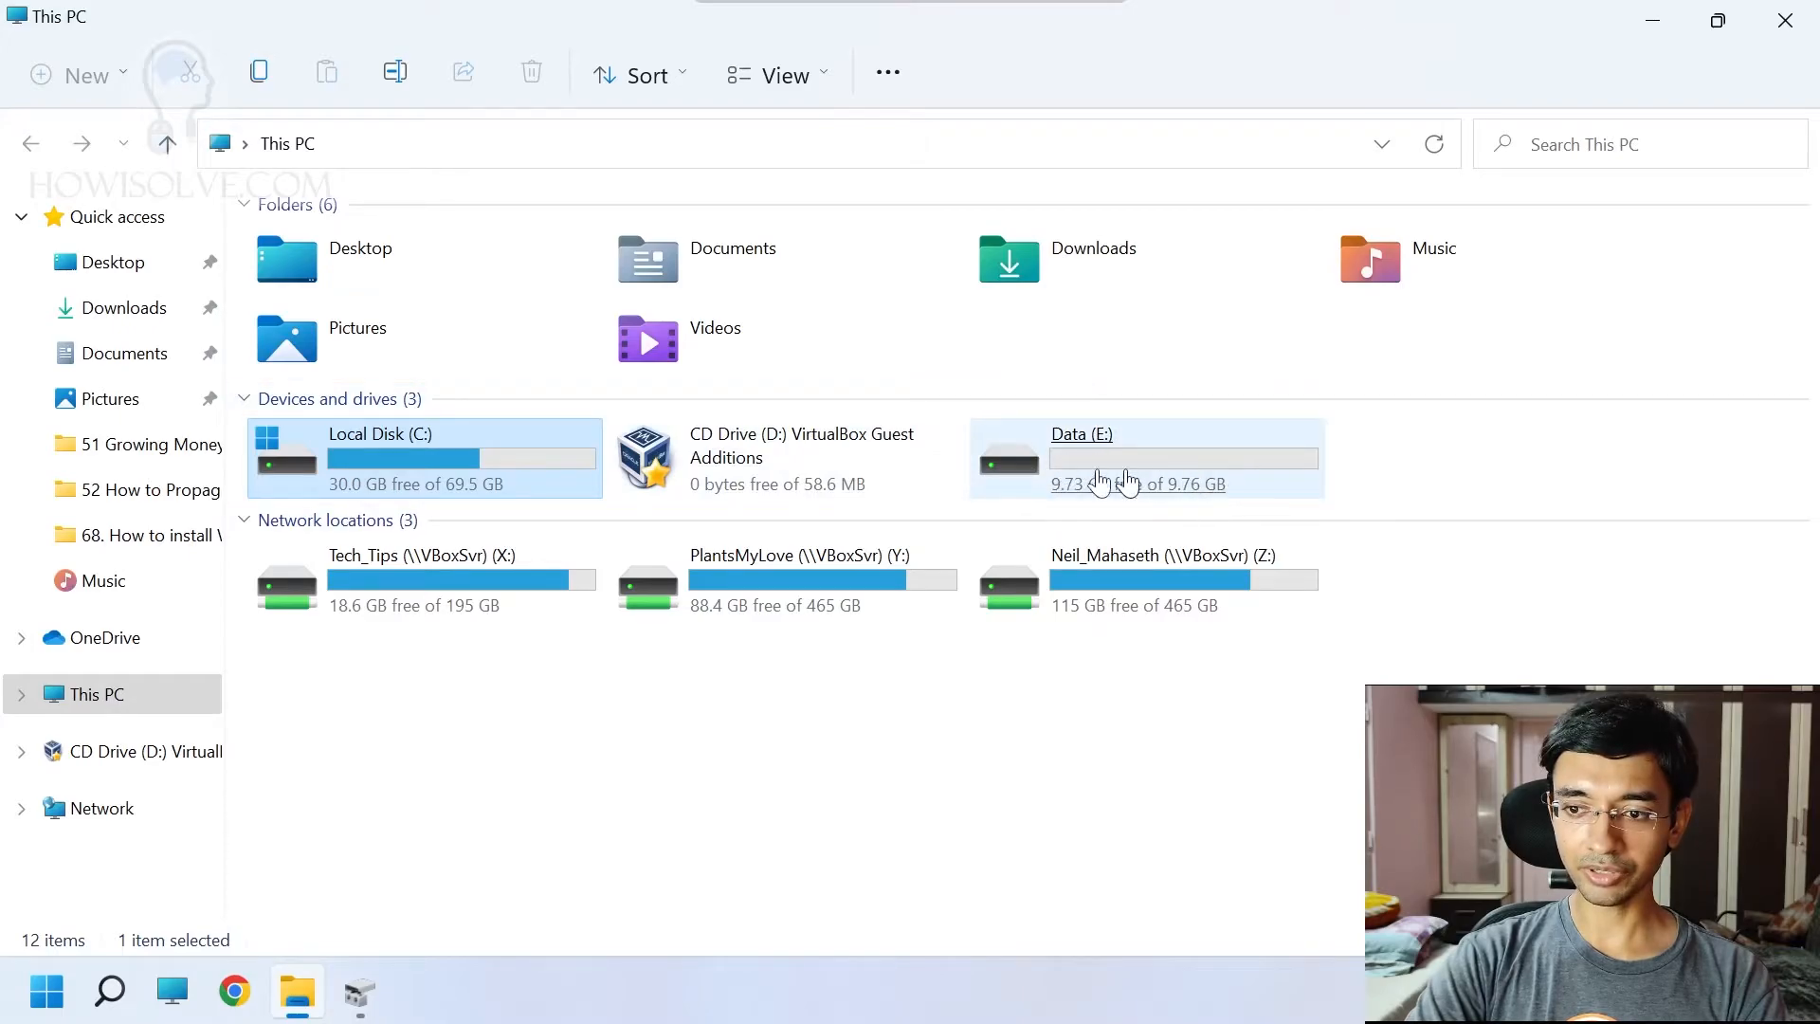
{"action": "left_click", "coordinate": [1219, 476]}
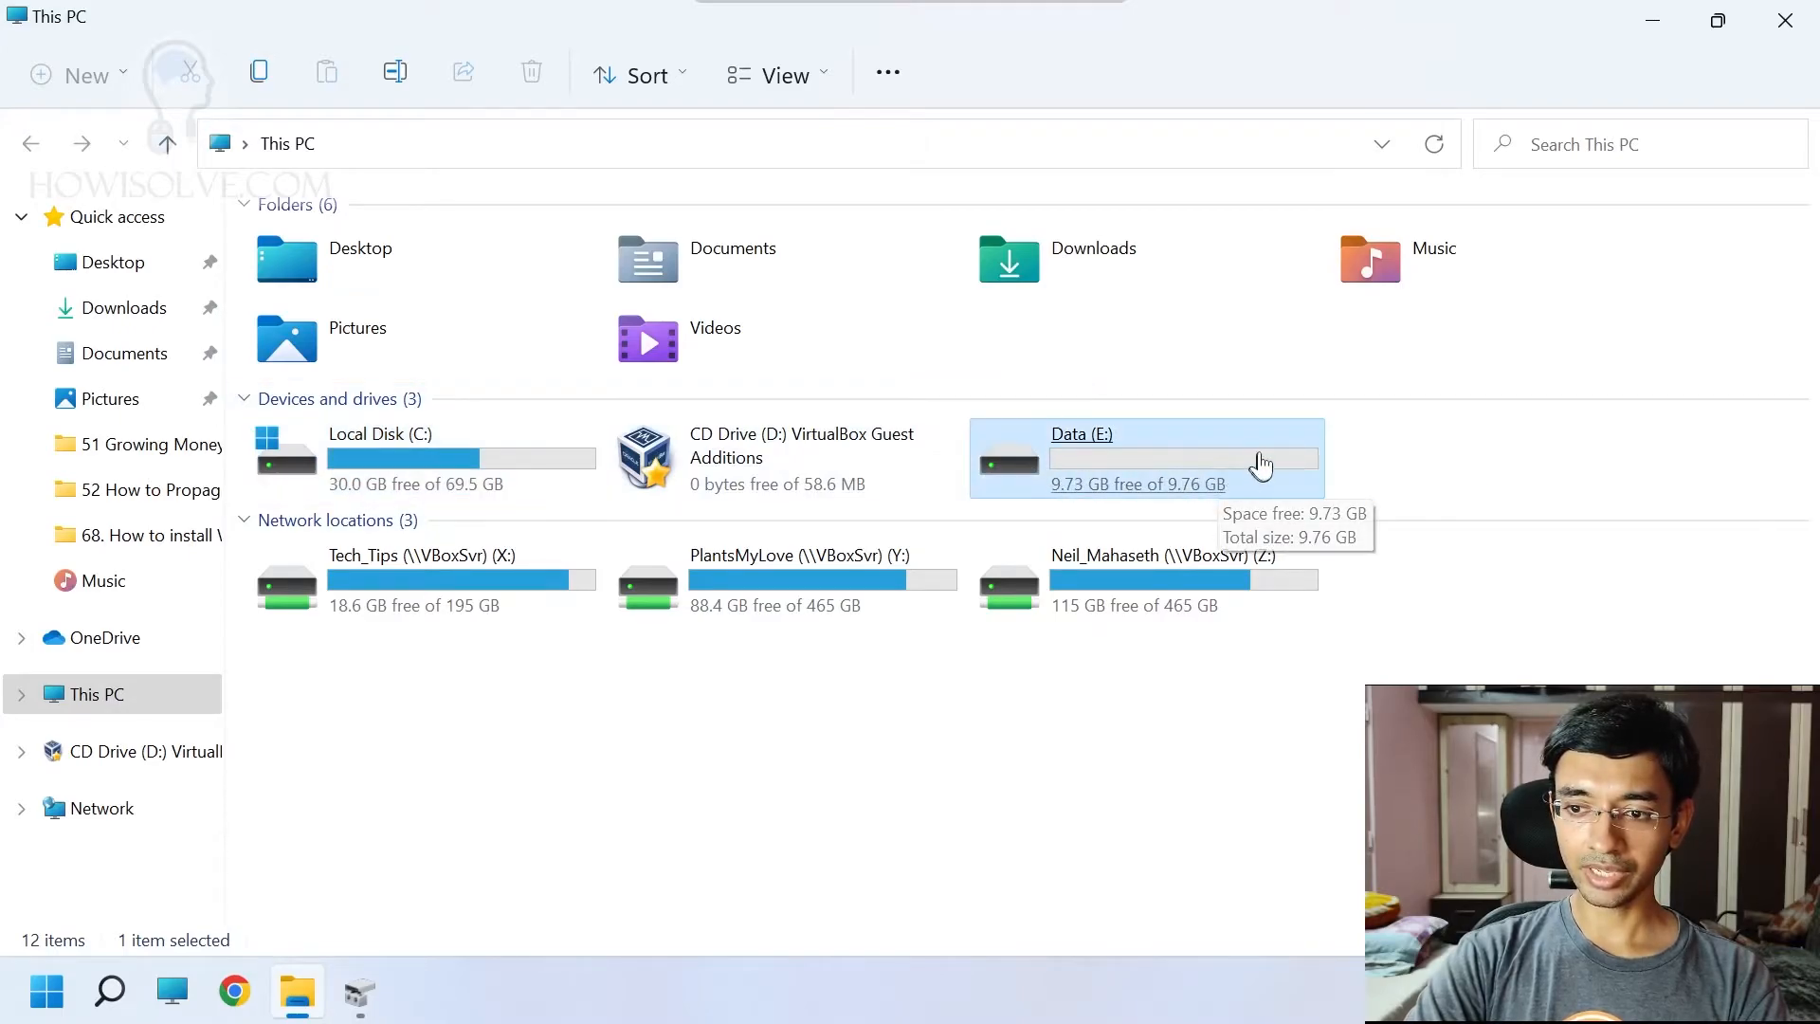
{"action": "double_click", "coordinate": [1125, 477]}
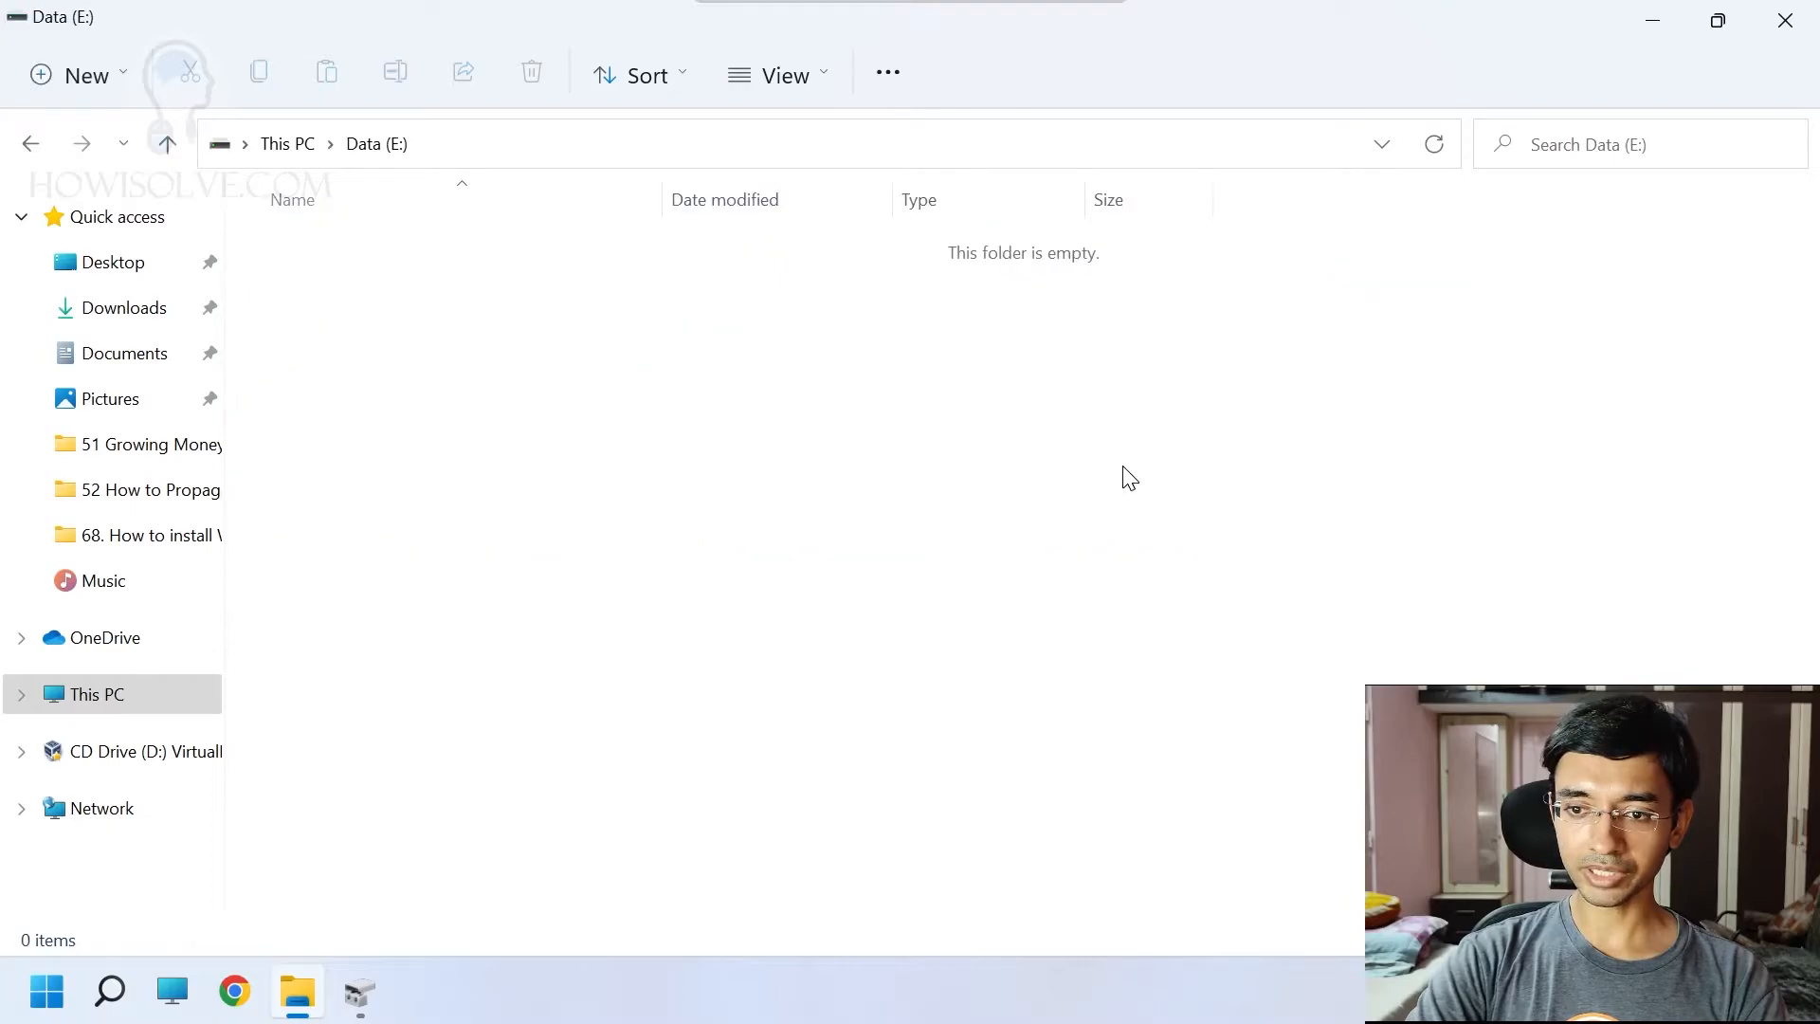
{"action": "key", "text": "alt+Left"}
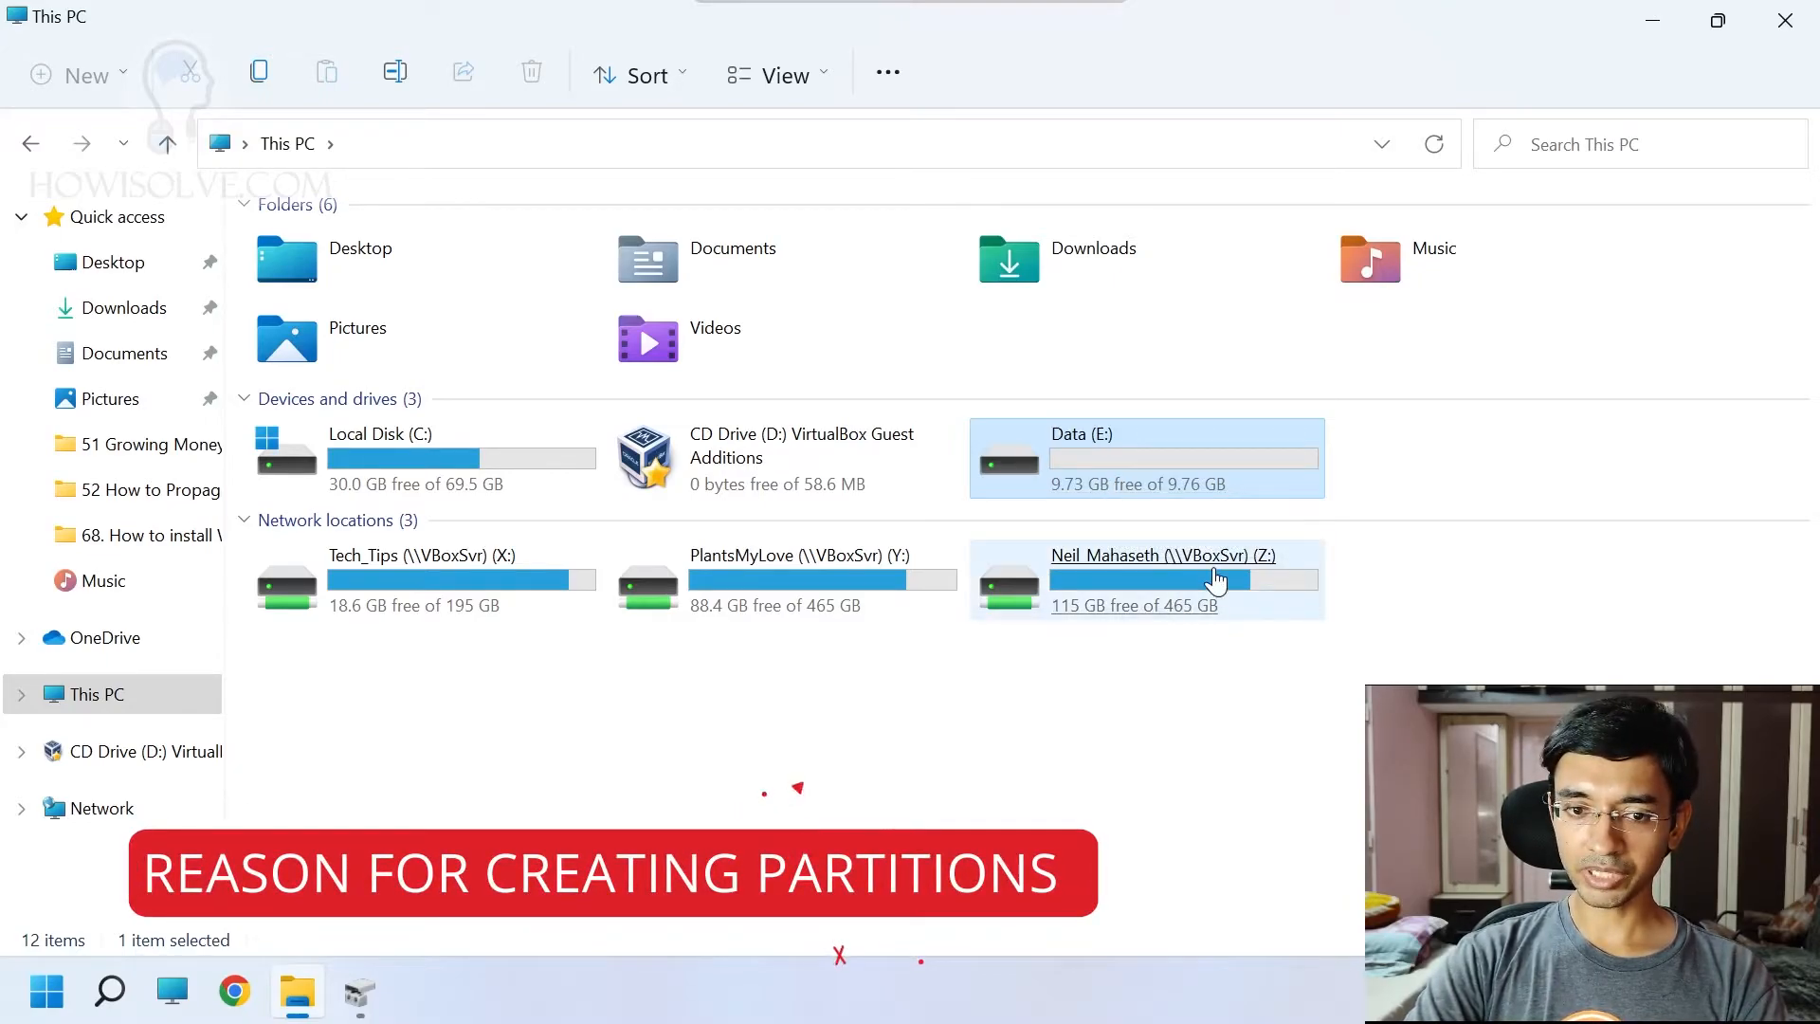
{"action": "left_click", "coordinate": [1012, 723]}
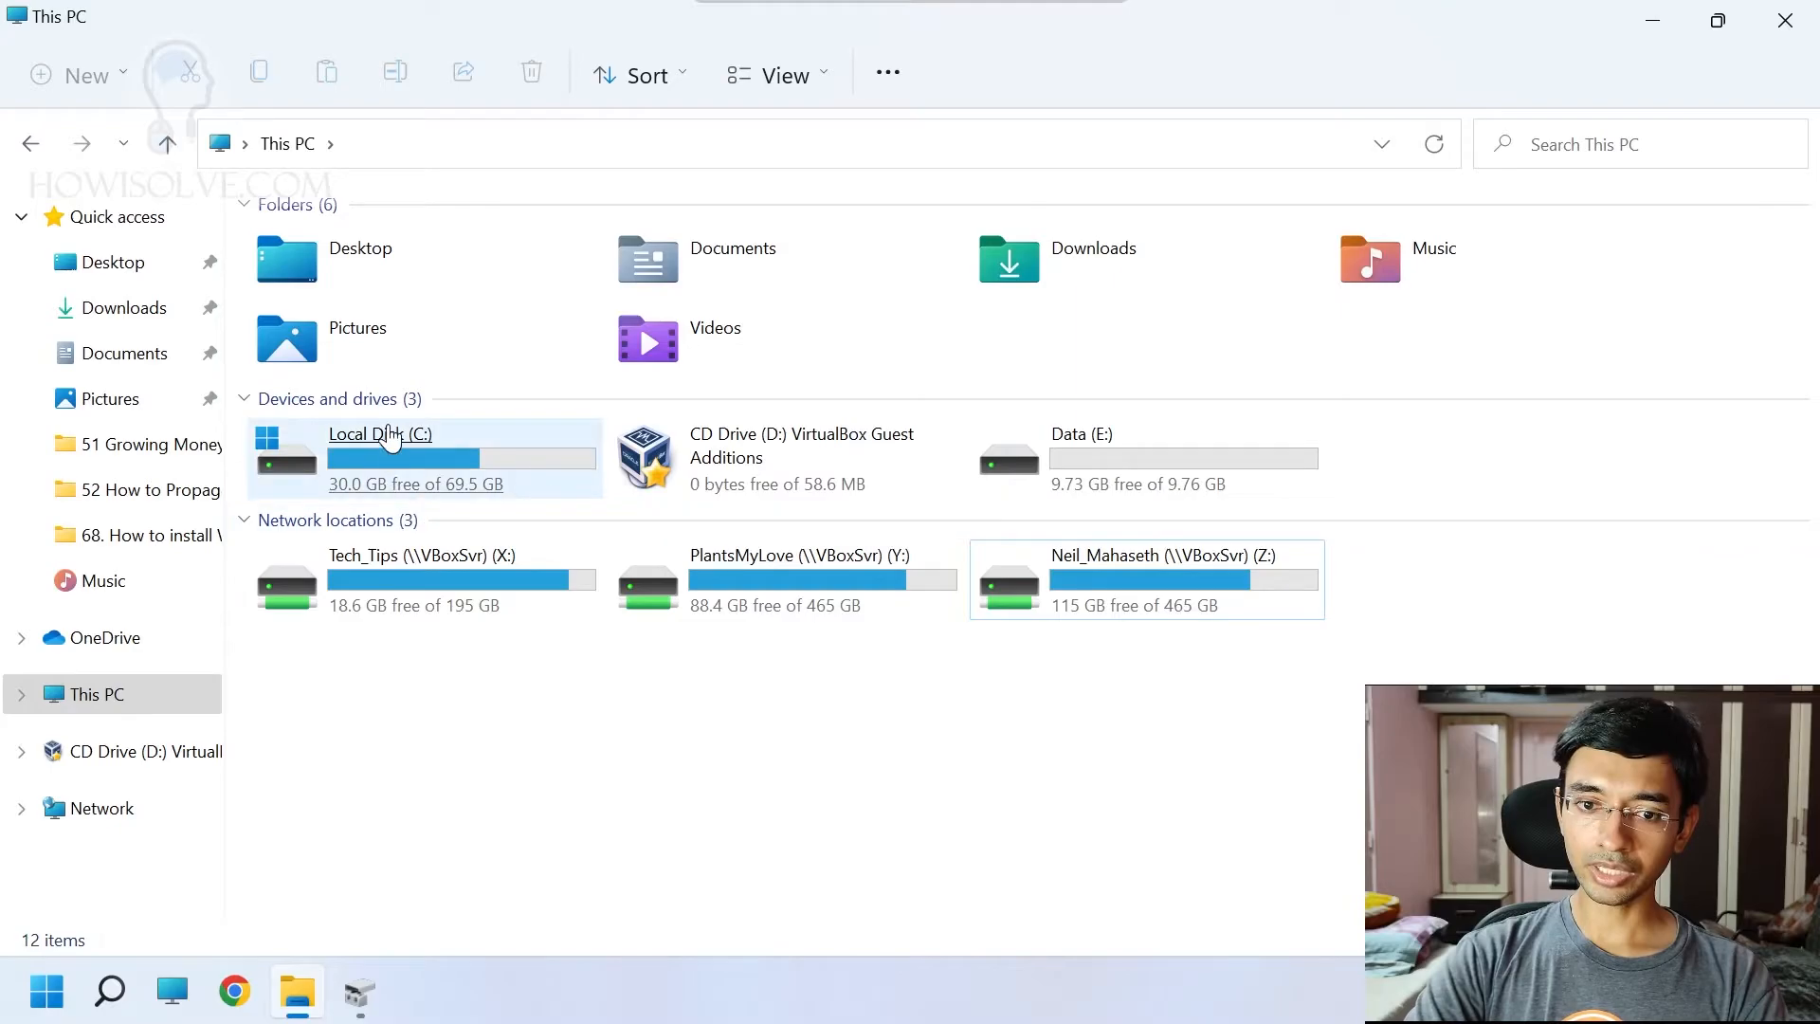
{"action": "left_click", "coordinate": [1148, 452]}
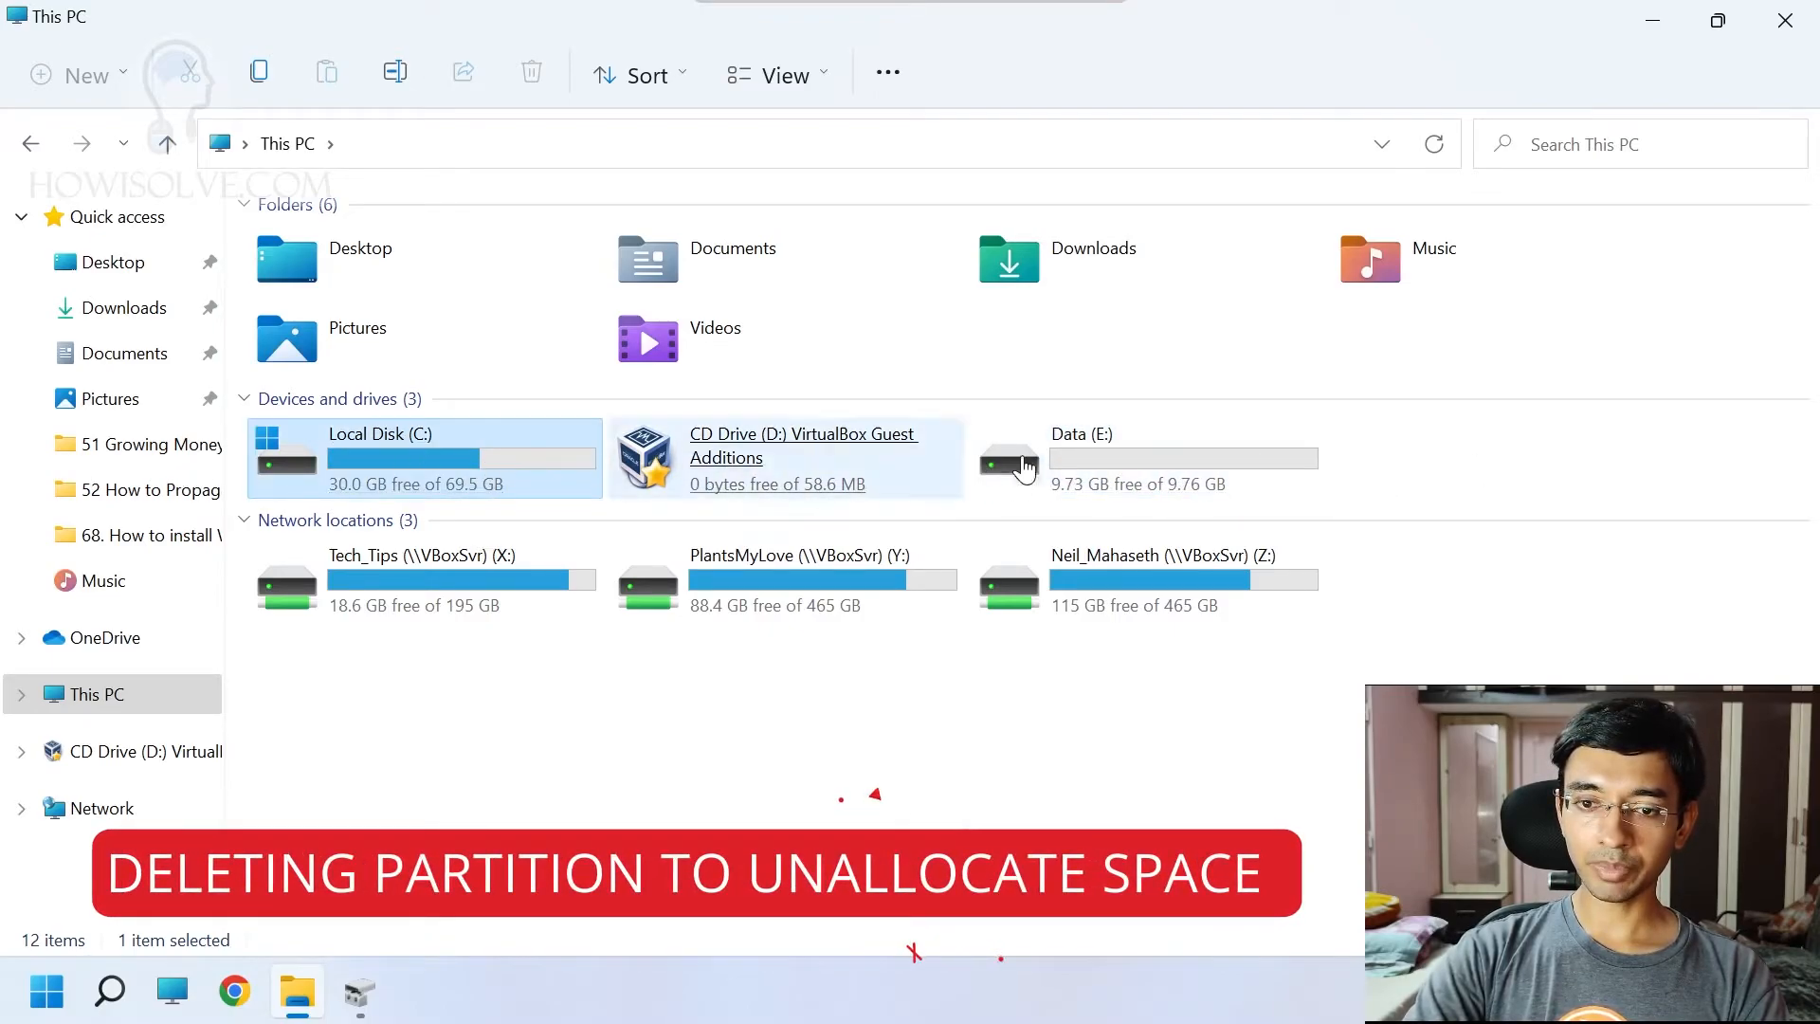
{"action": "left_click", "coordinate": [732, 503]}
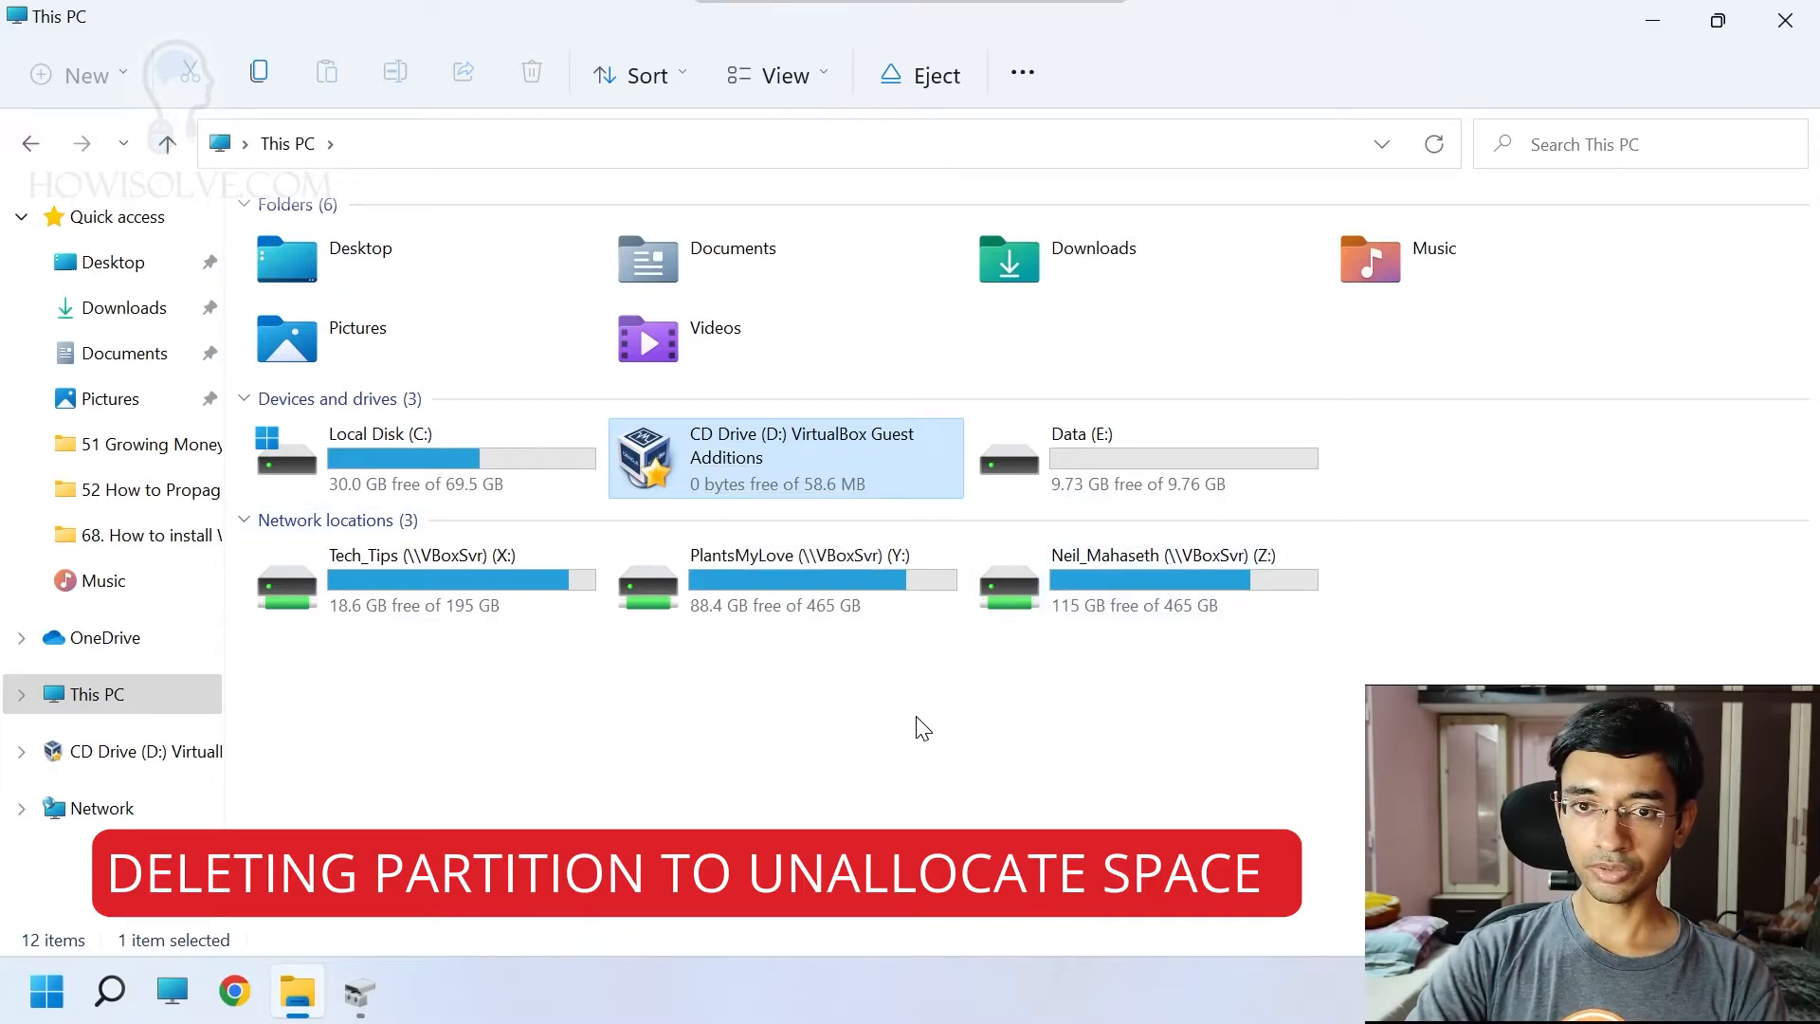
Switch back to Disk Management and delete the Data (E:) volume, accepting the erasure of its data
{"action": "key", "text": "alt+Tab"}
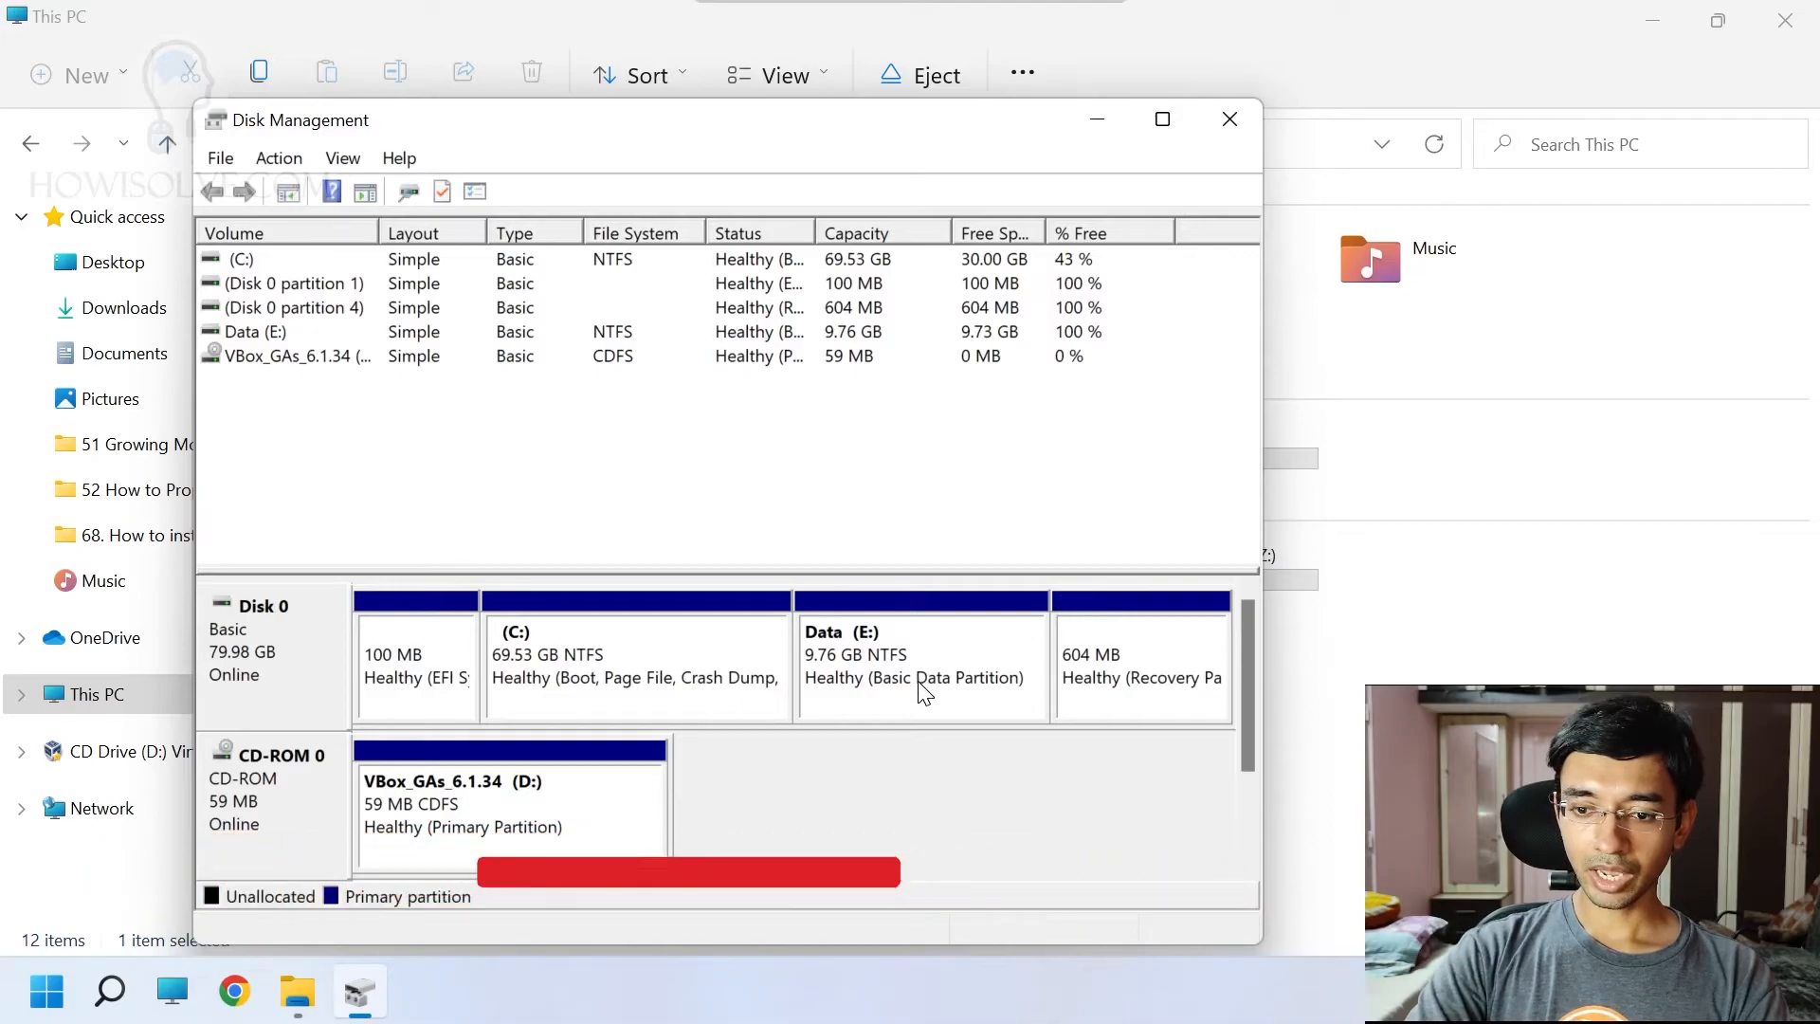
{"action": "left_click", "coordinate": [929, 700]}
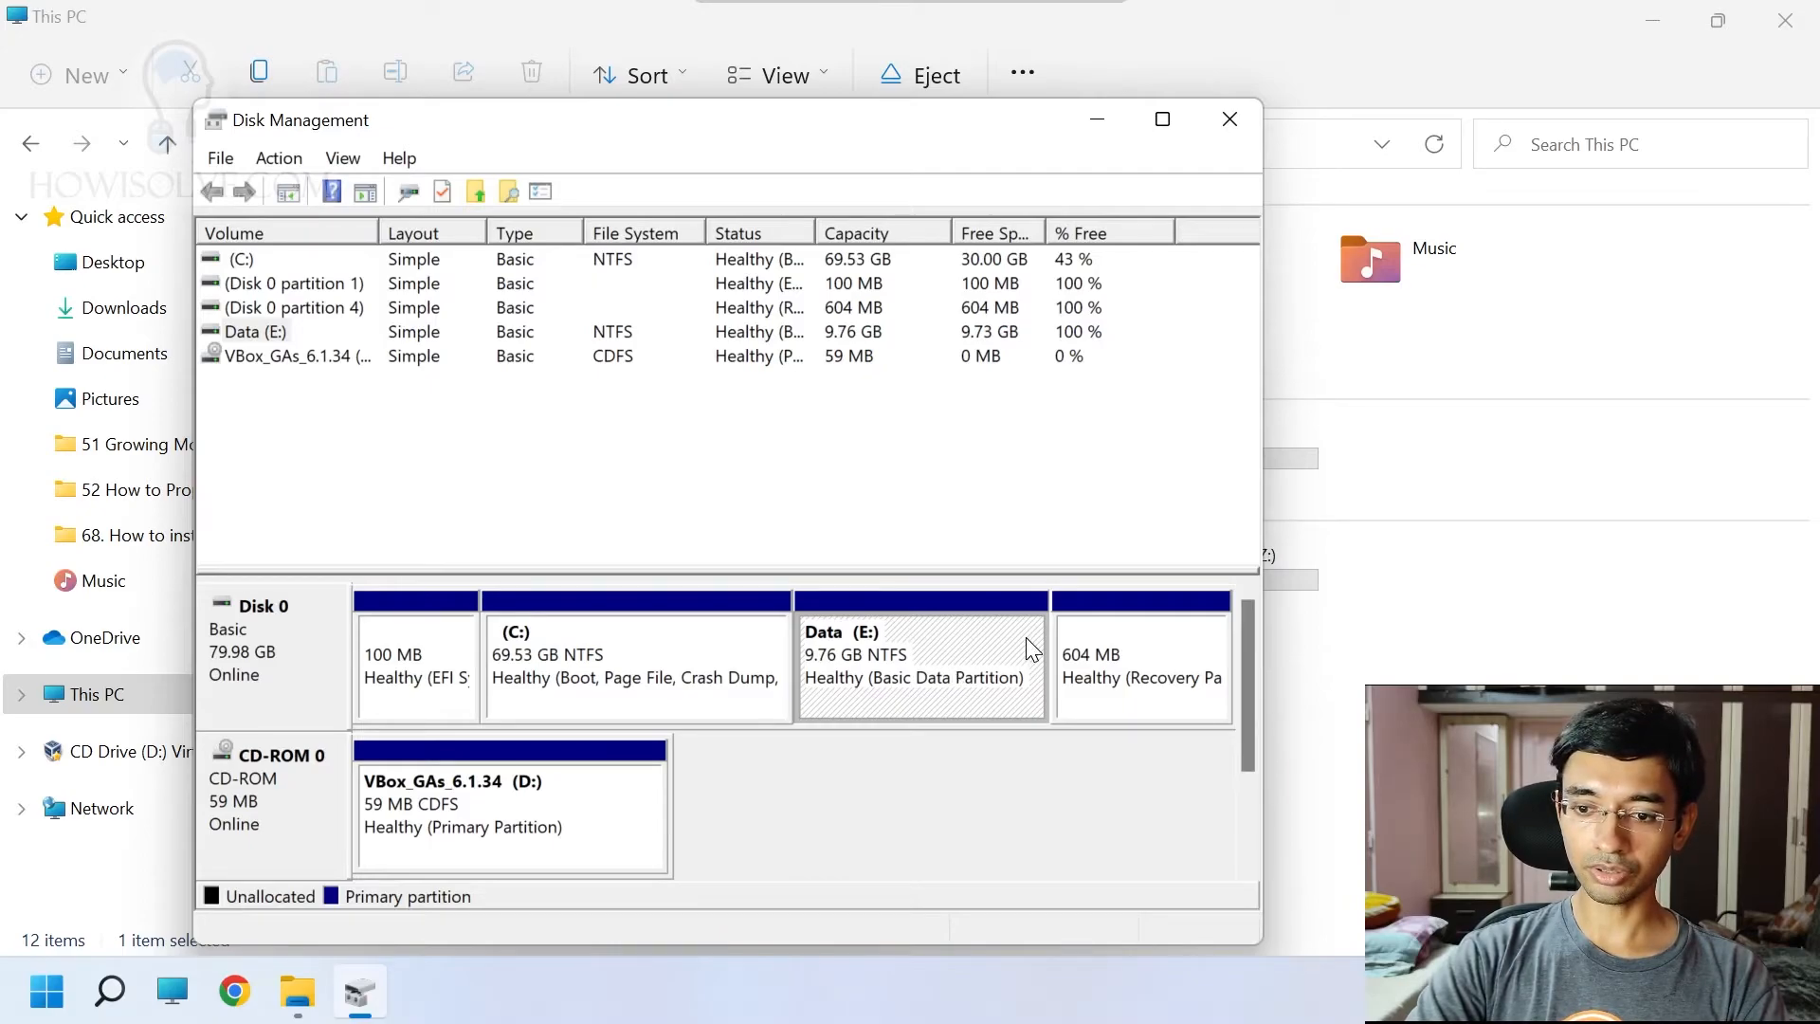
{"action": "right_click", "coordinate": [907, 654]}
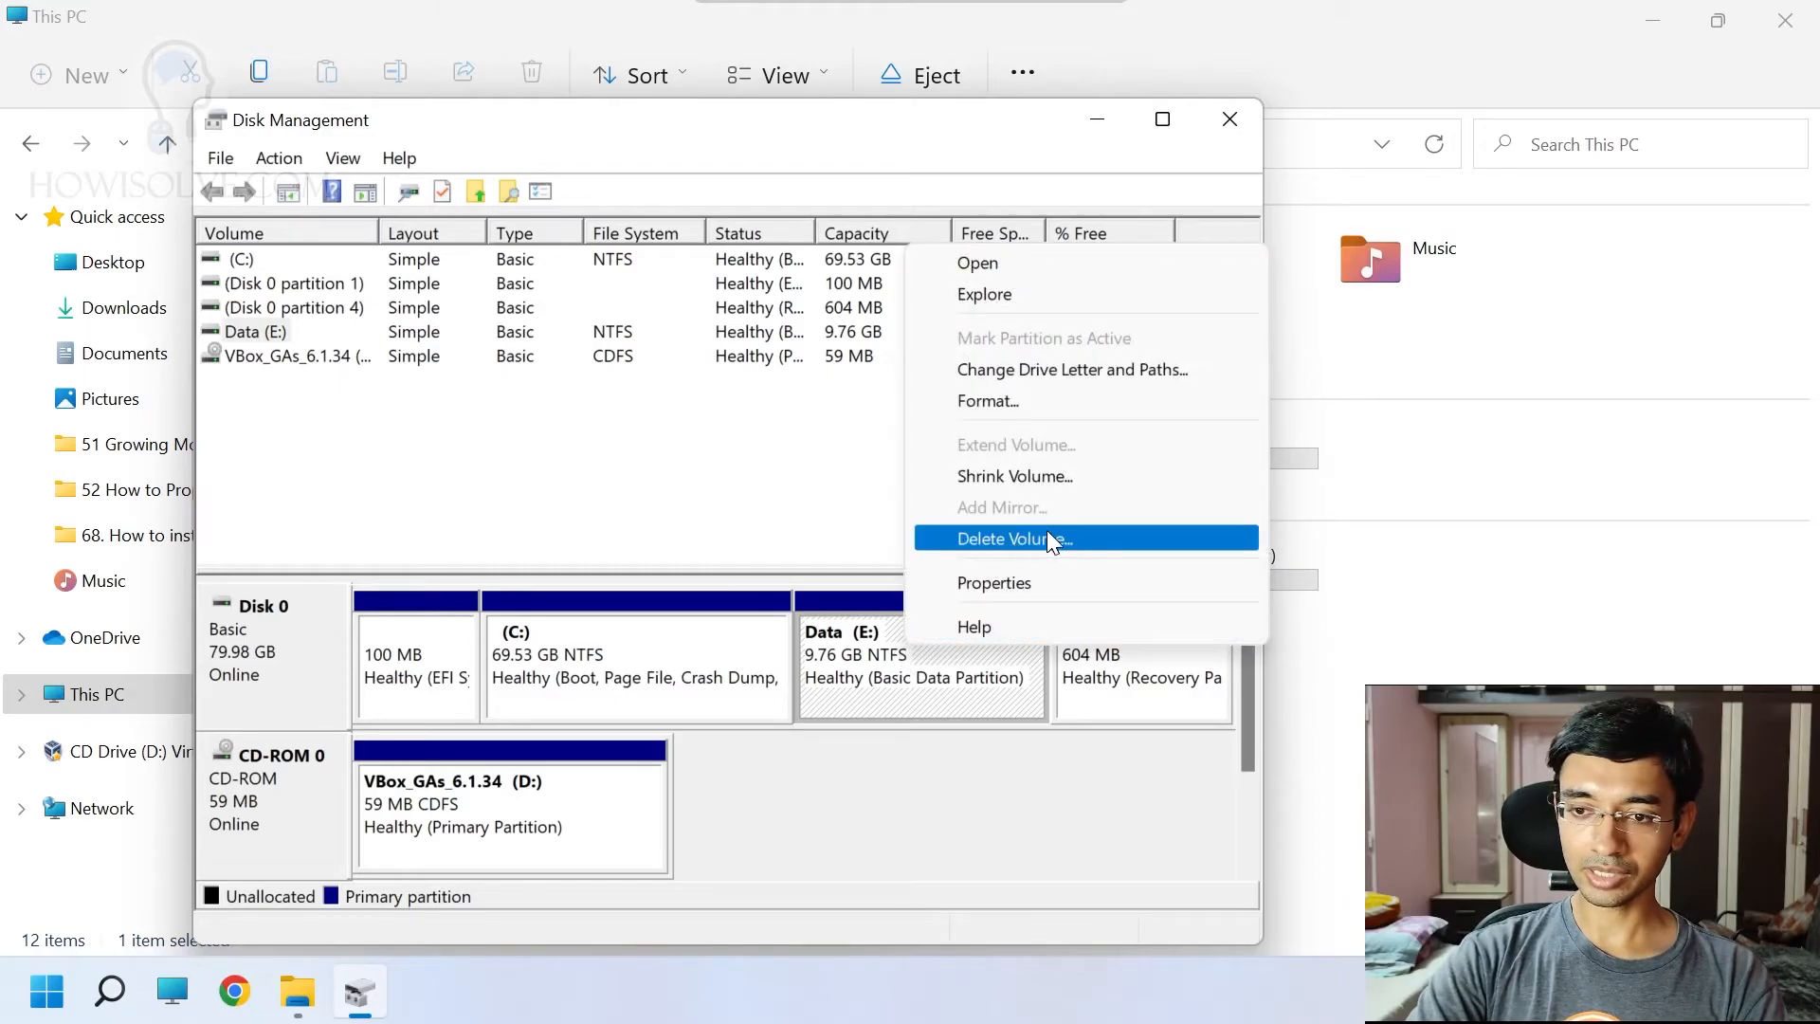
{"action": "left_click", "coordinate": [1016, 537]}
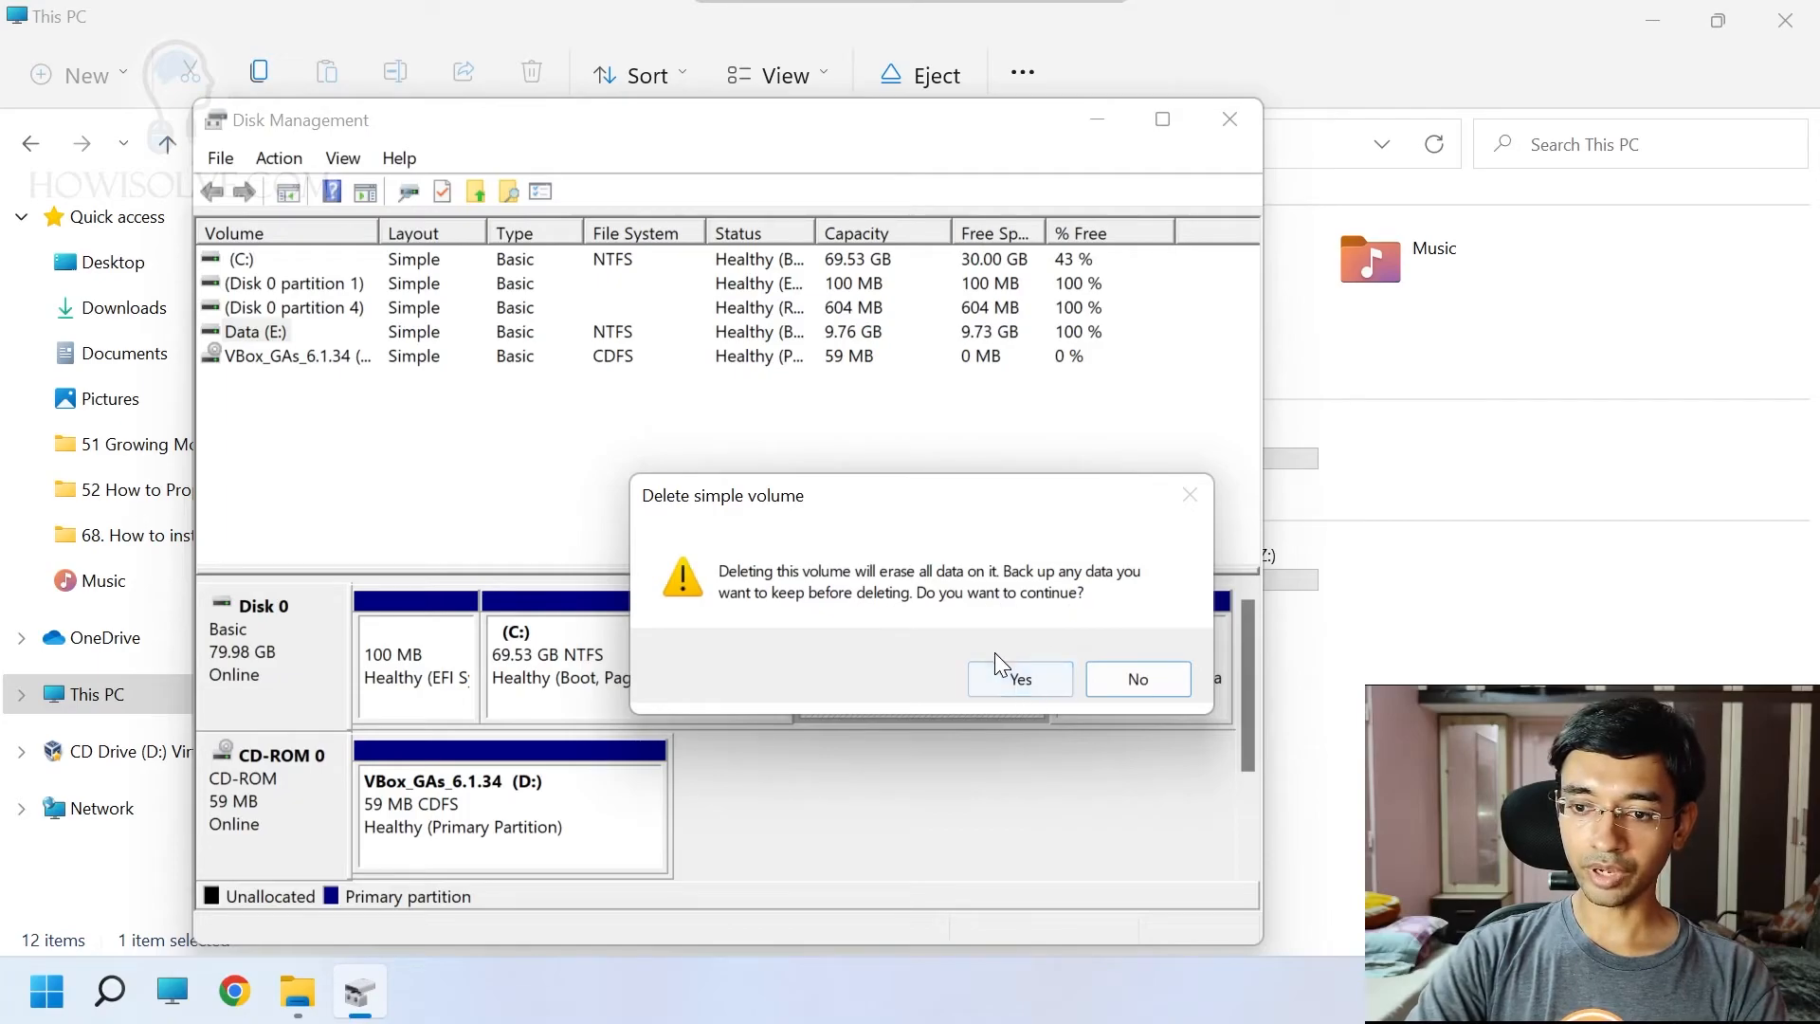
{"action": "left_click", "coordinate": [1031, 685]}
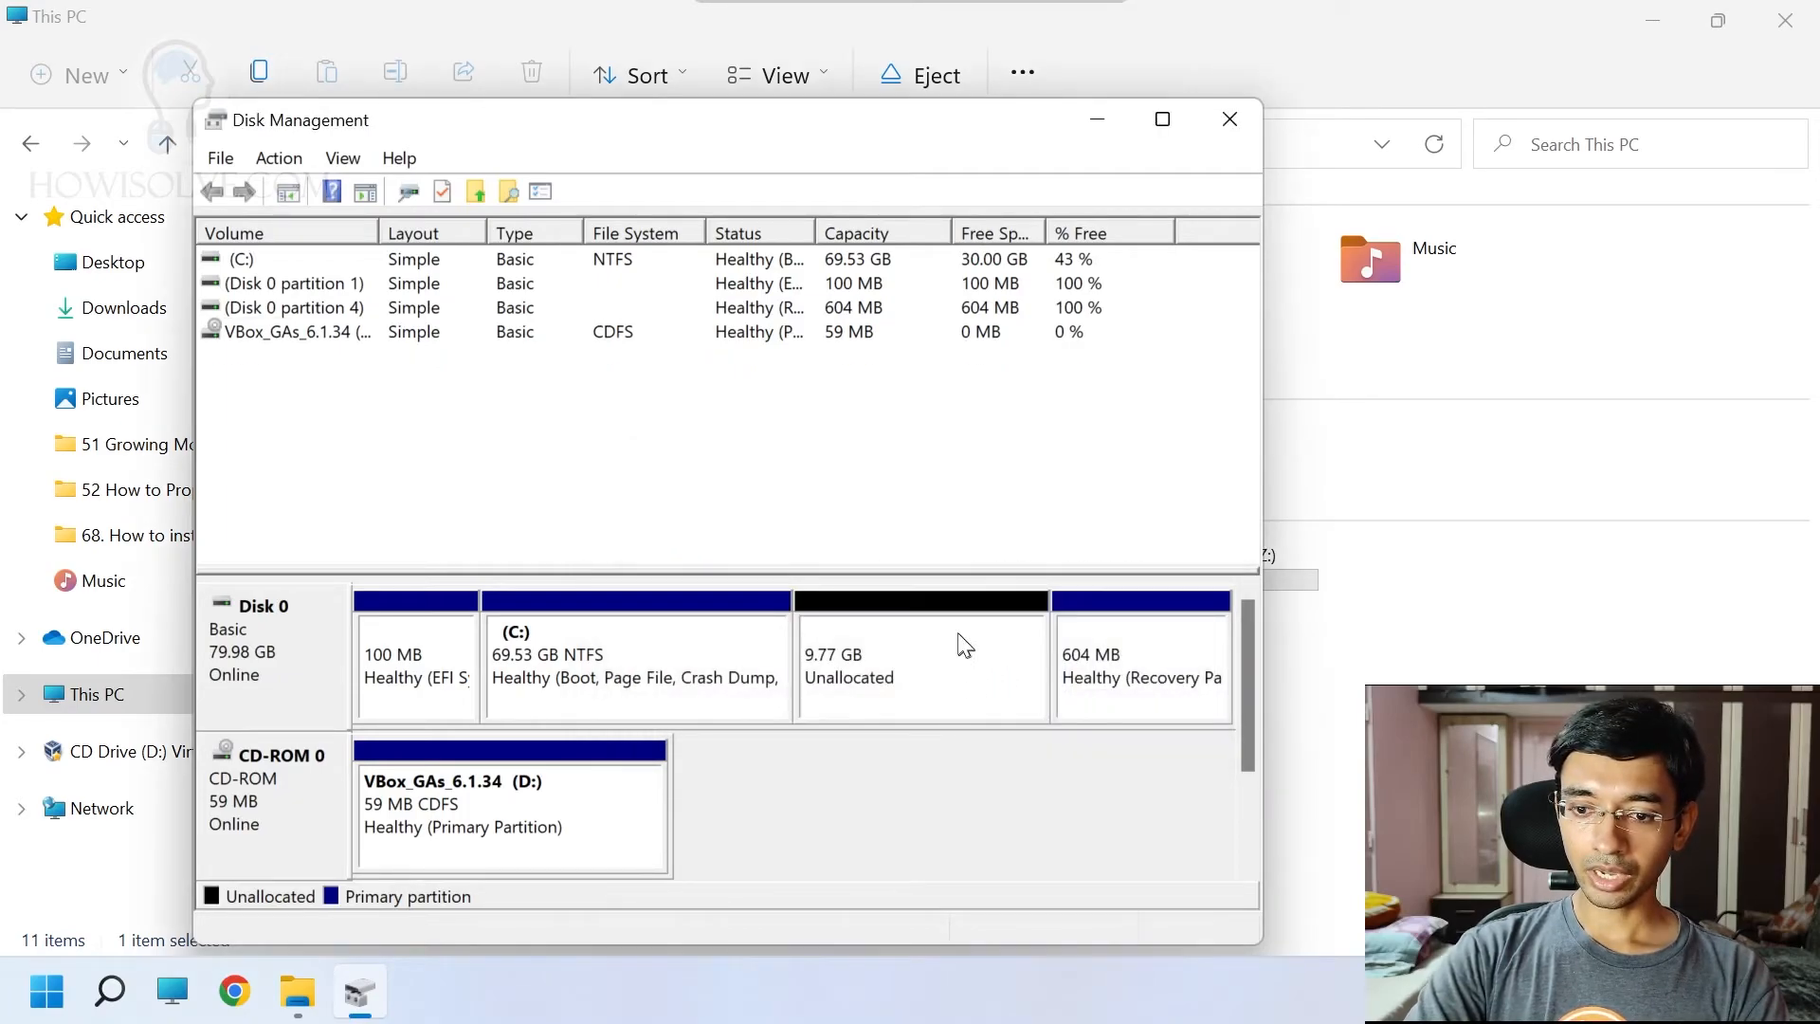
Extend the C: volume with the full 9999 MB of unallocated space on Disk 0
{"action": "left_click", "coordinate": [909, 661]}
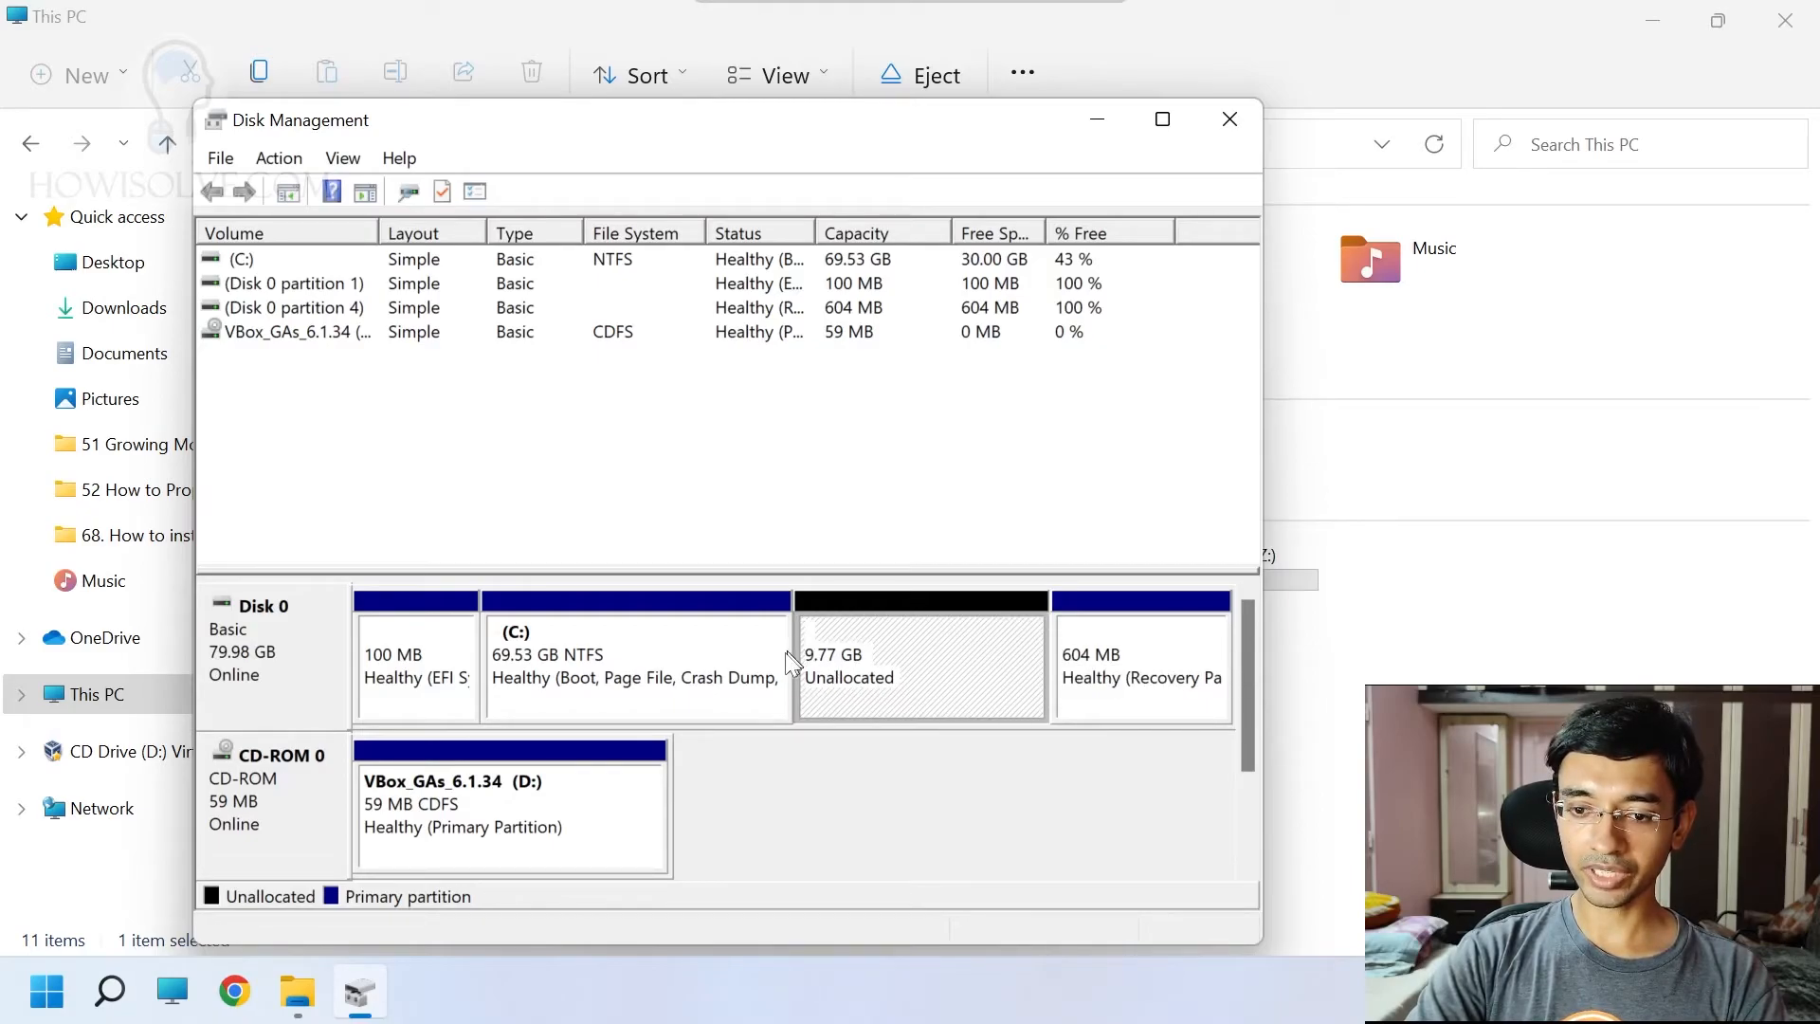
{"action": "left_click", "coordinate": [679, 648]}
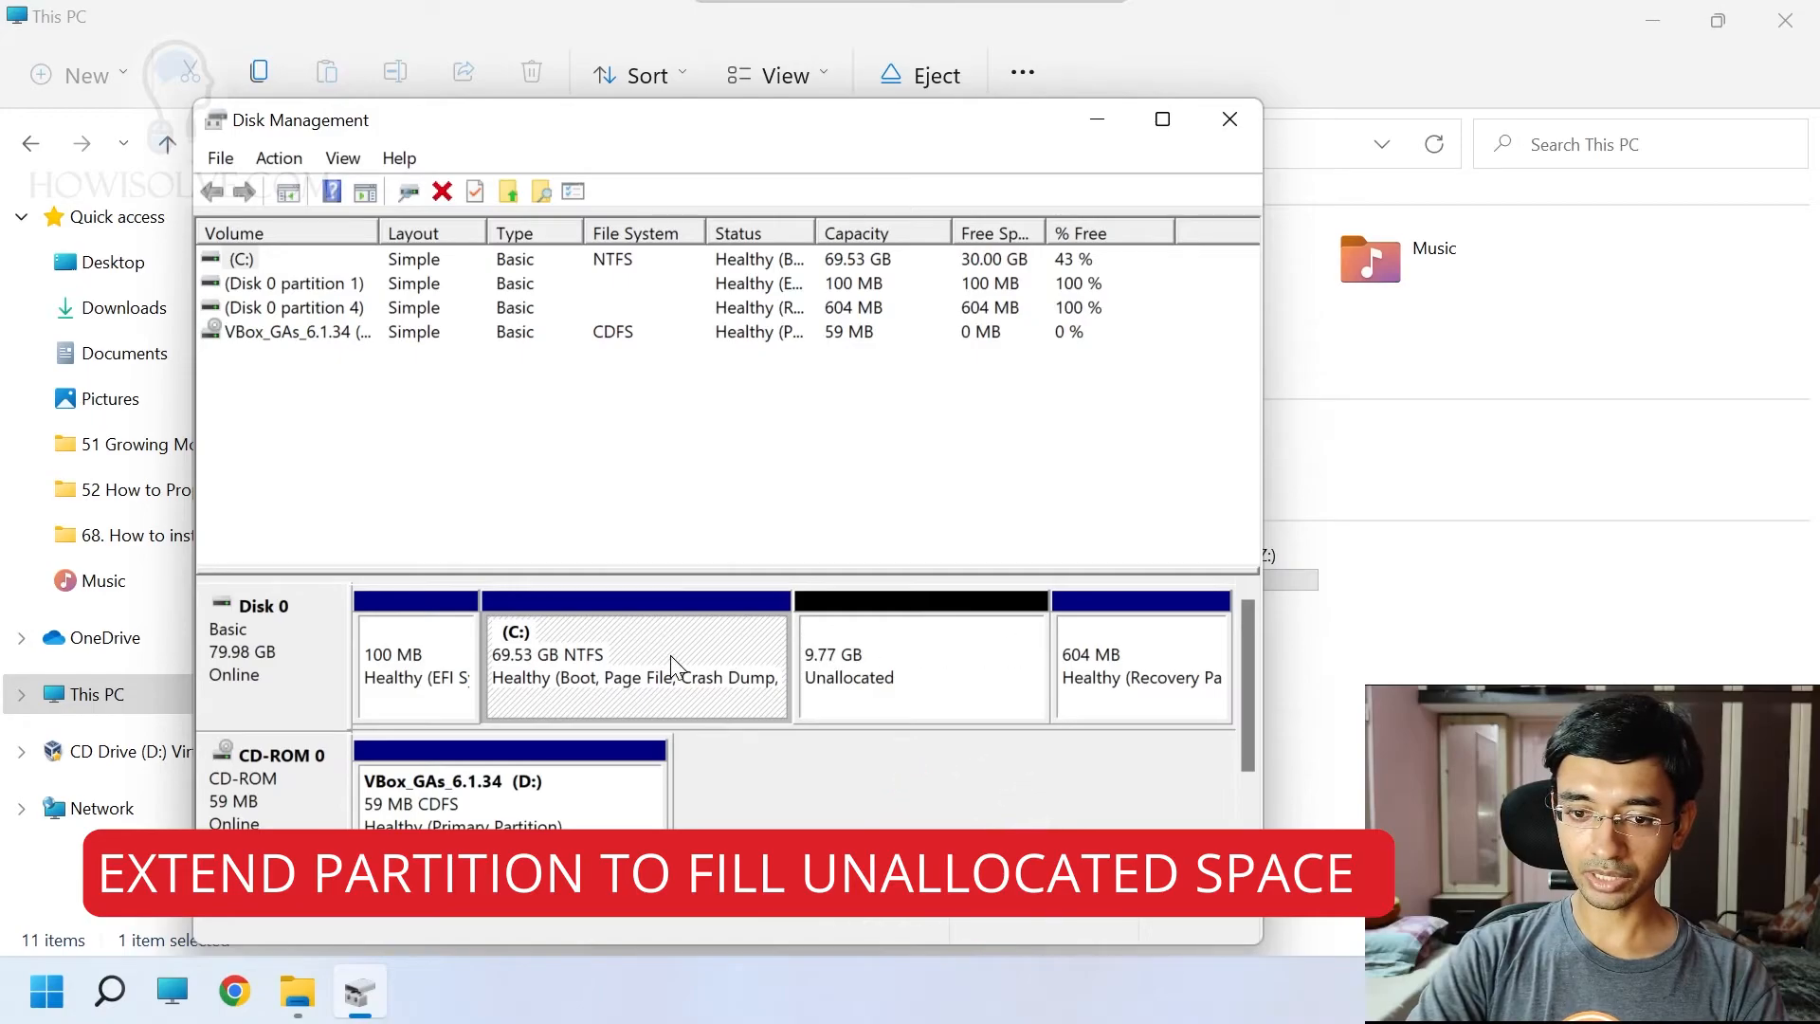
{"action": "right_click", "coordinate": [713, 682]}
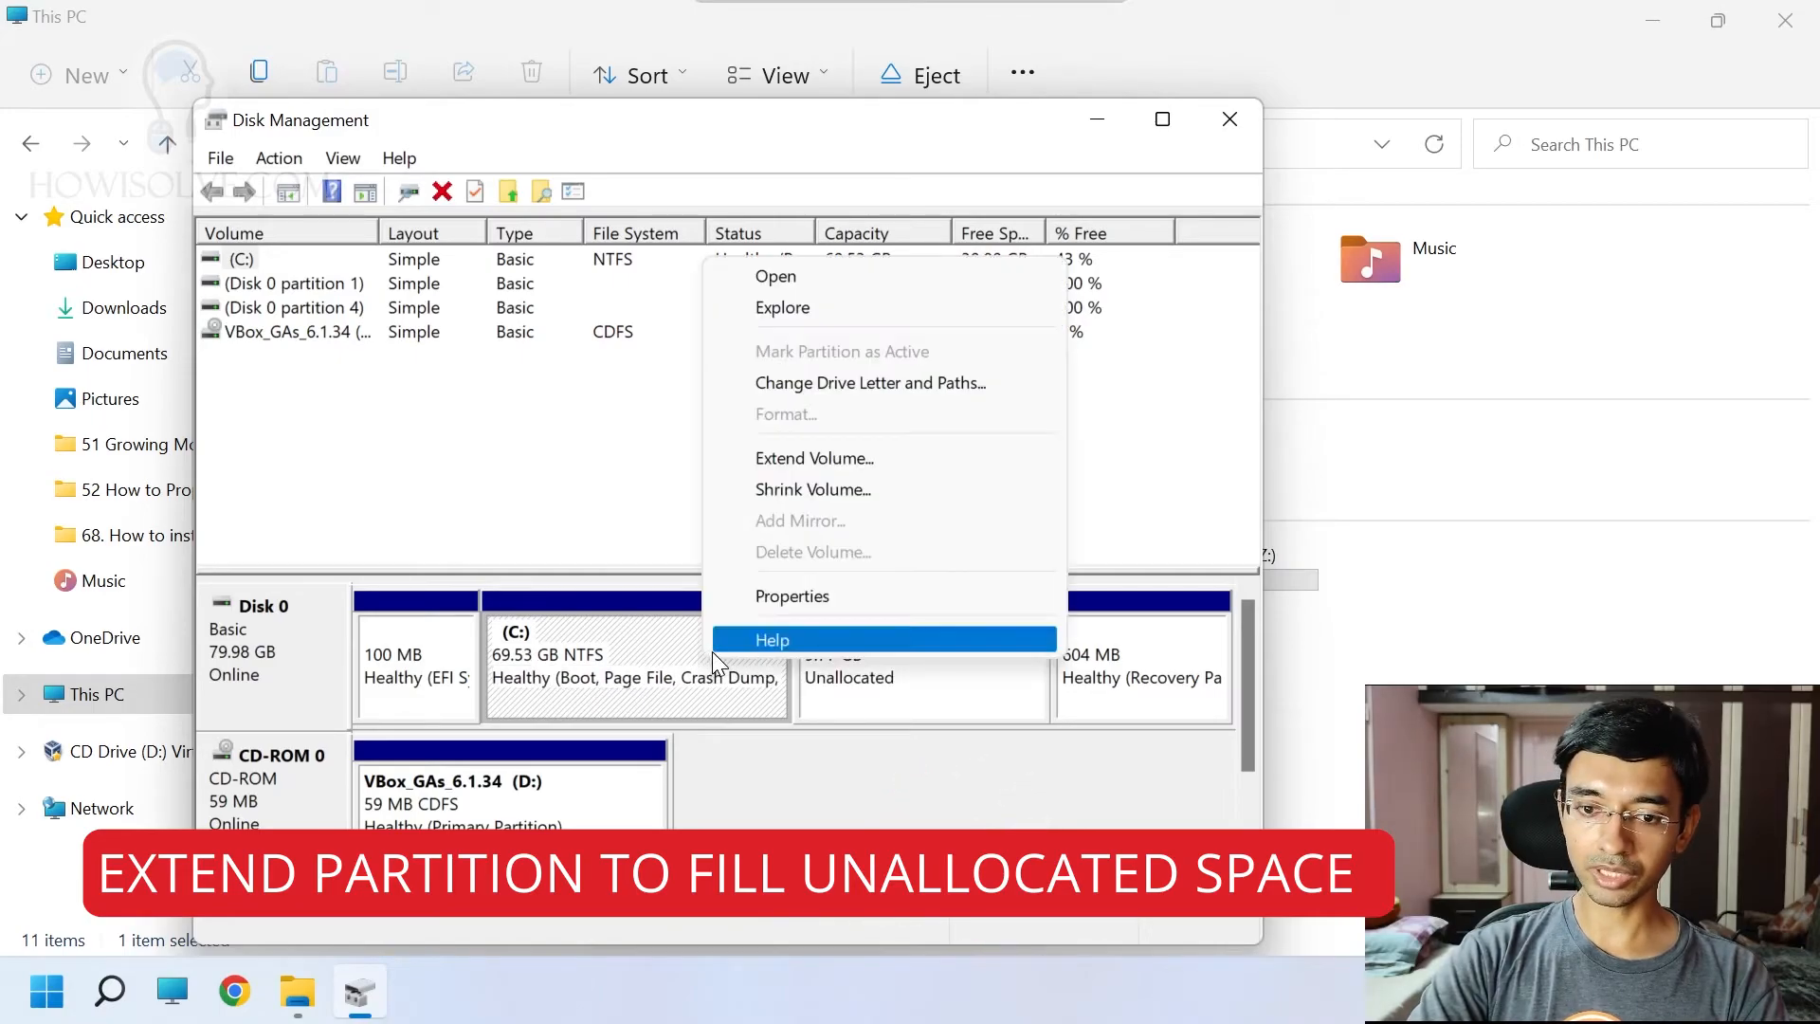
{"action": "left_click", "coordinate": [850, 464]}
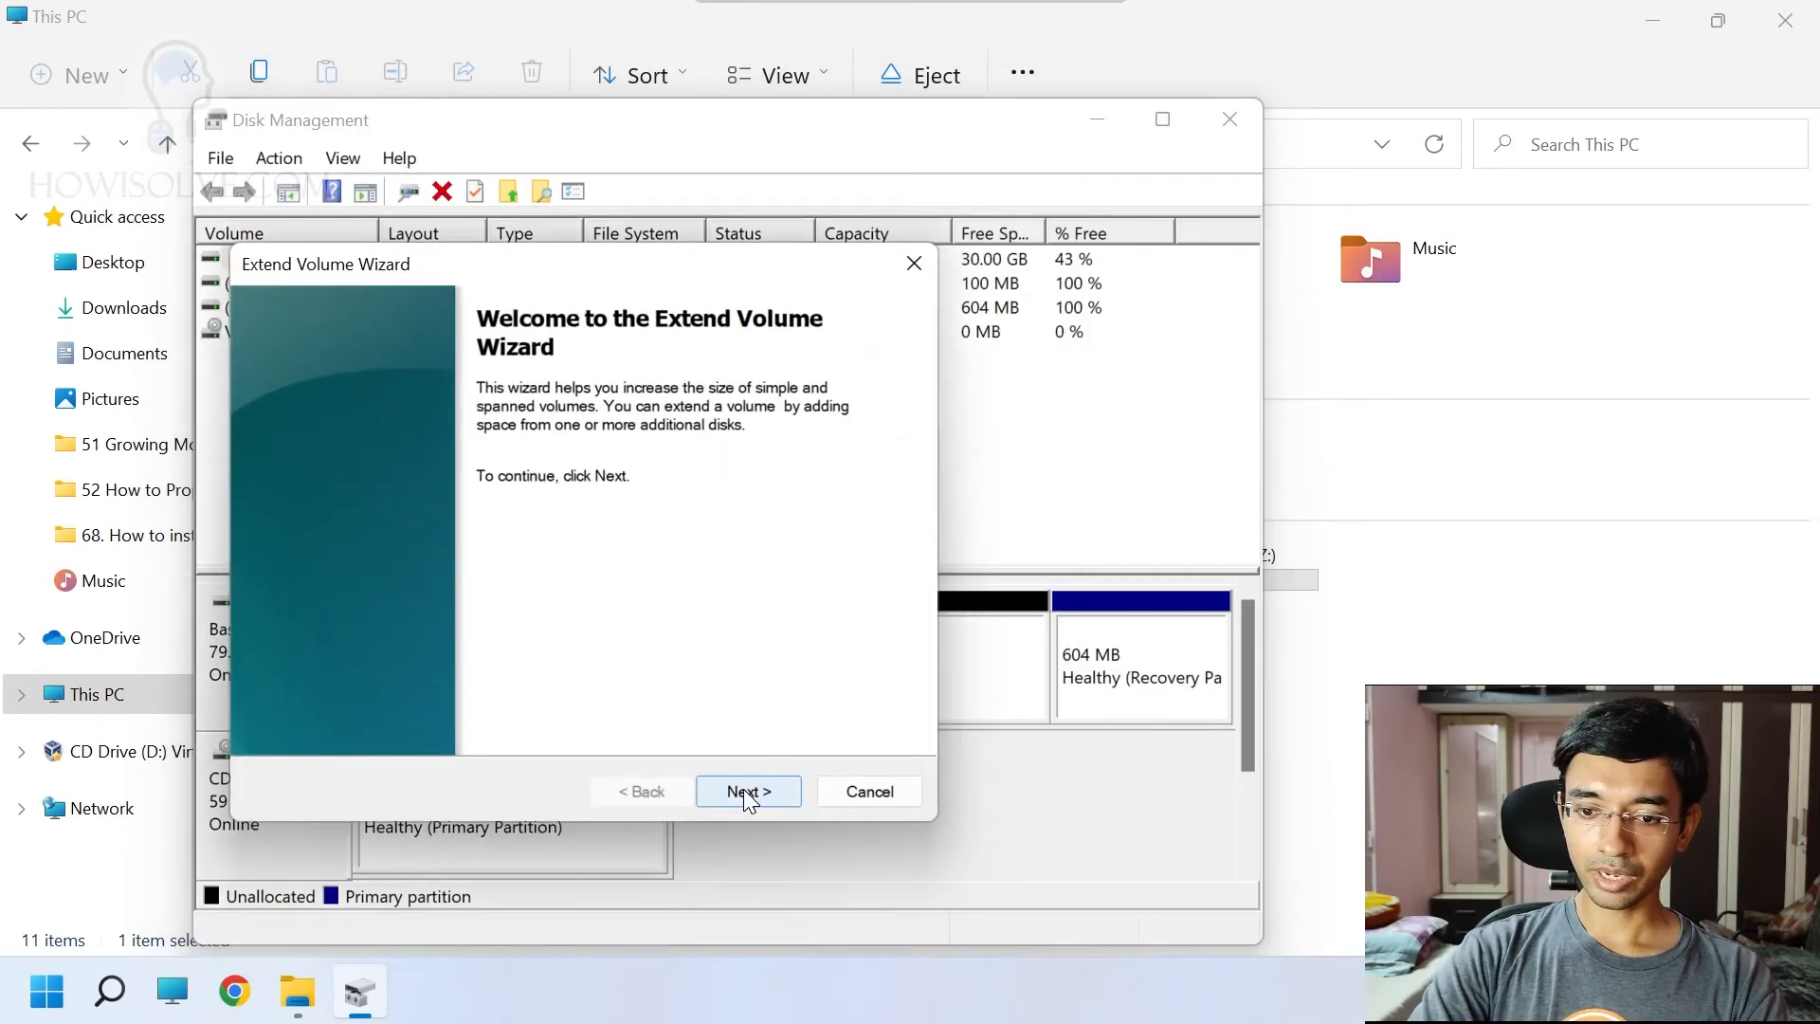
{"action": "left_click", "coordinate": [747, 792]}
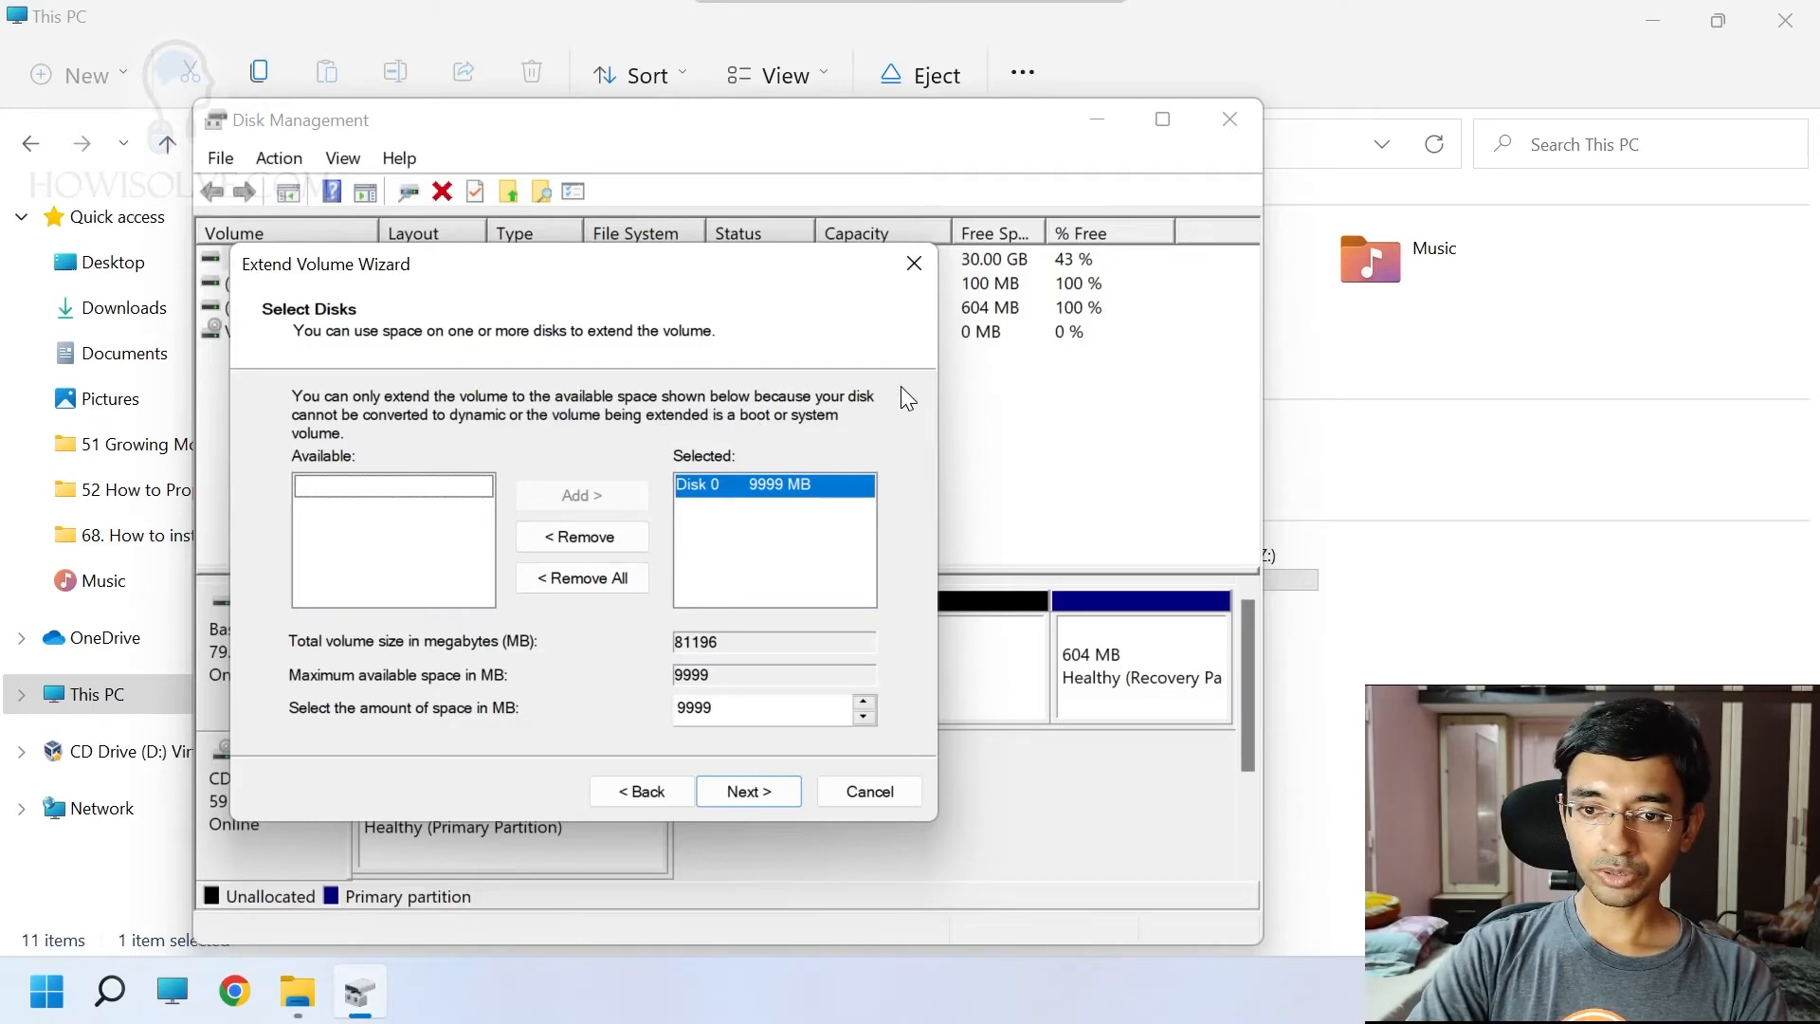
{"action": "left_click", "coordinate": [748, 484]}
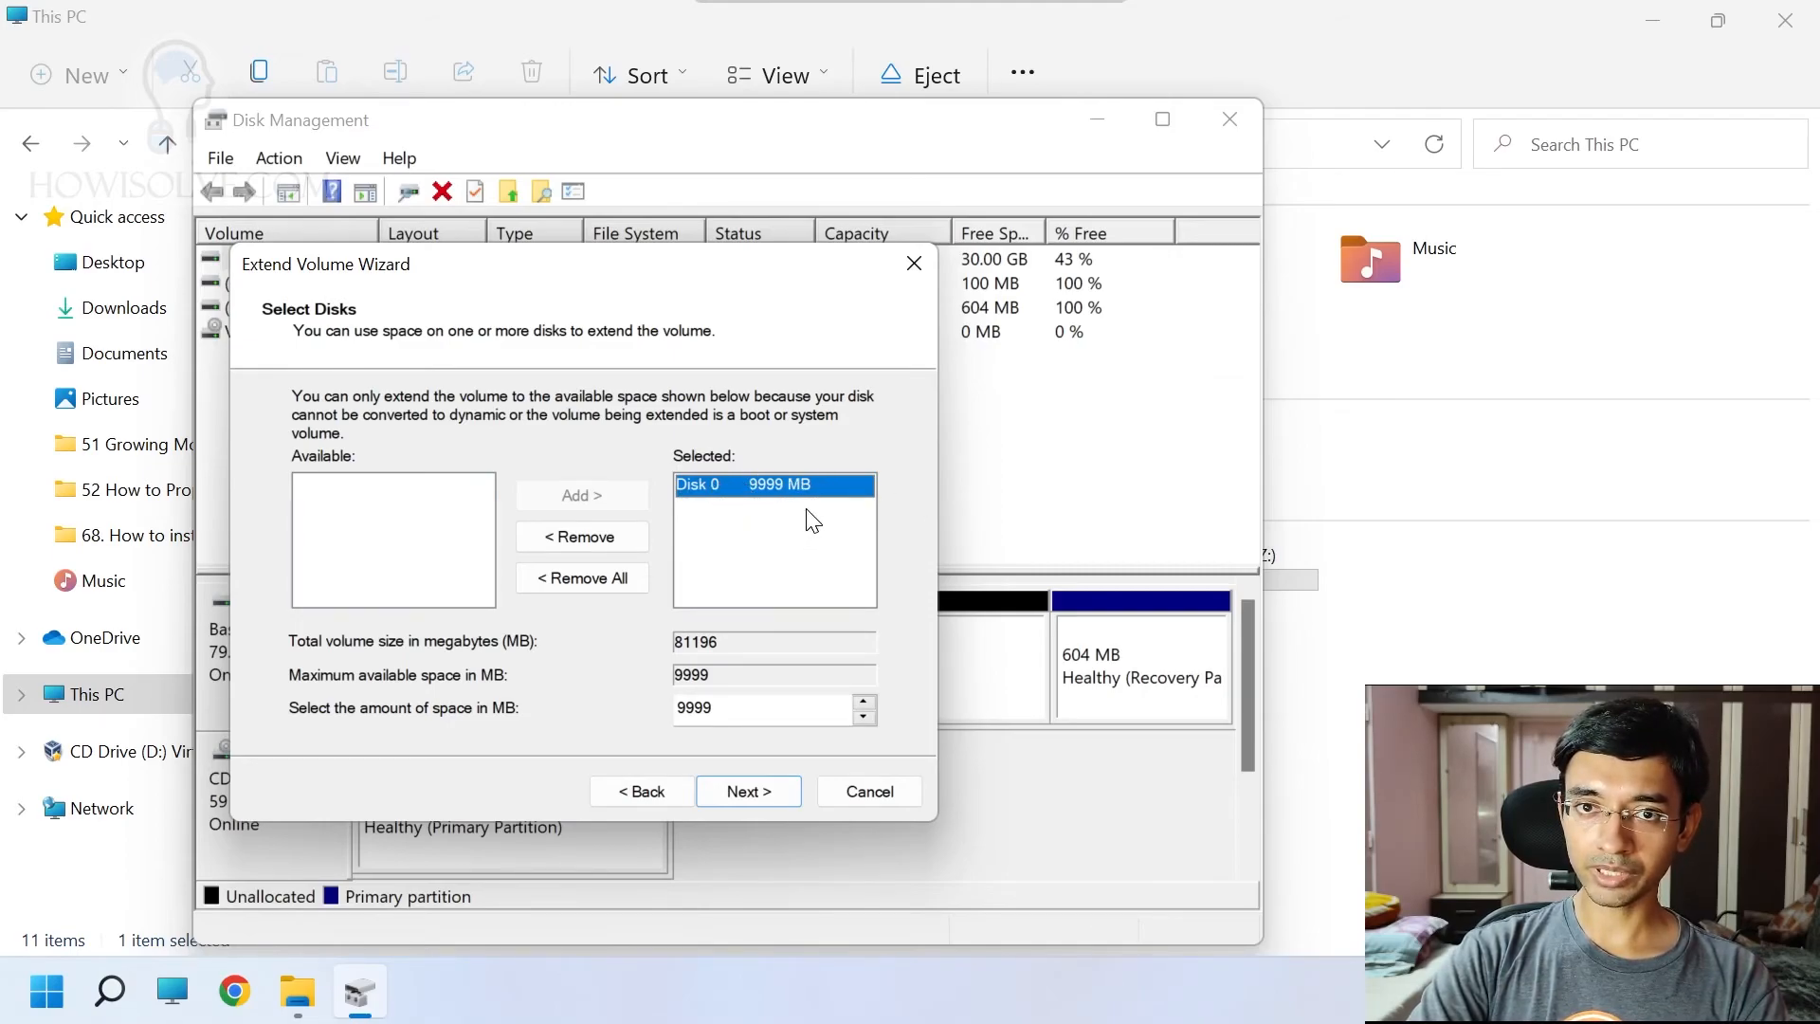
{"action": "left_click_drag", "start_coordinate": [731, 716], "coordinate": [684, 712]}
{"action": "left_click", "coordinate": [768, 489]}
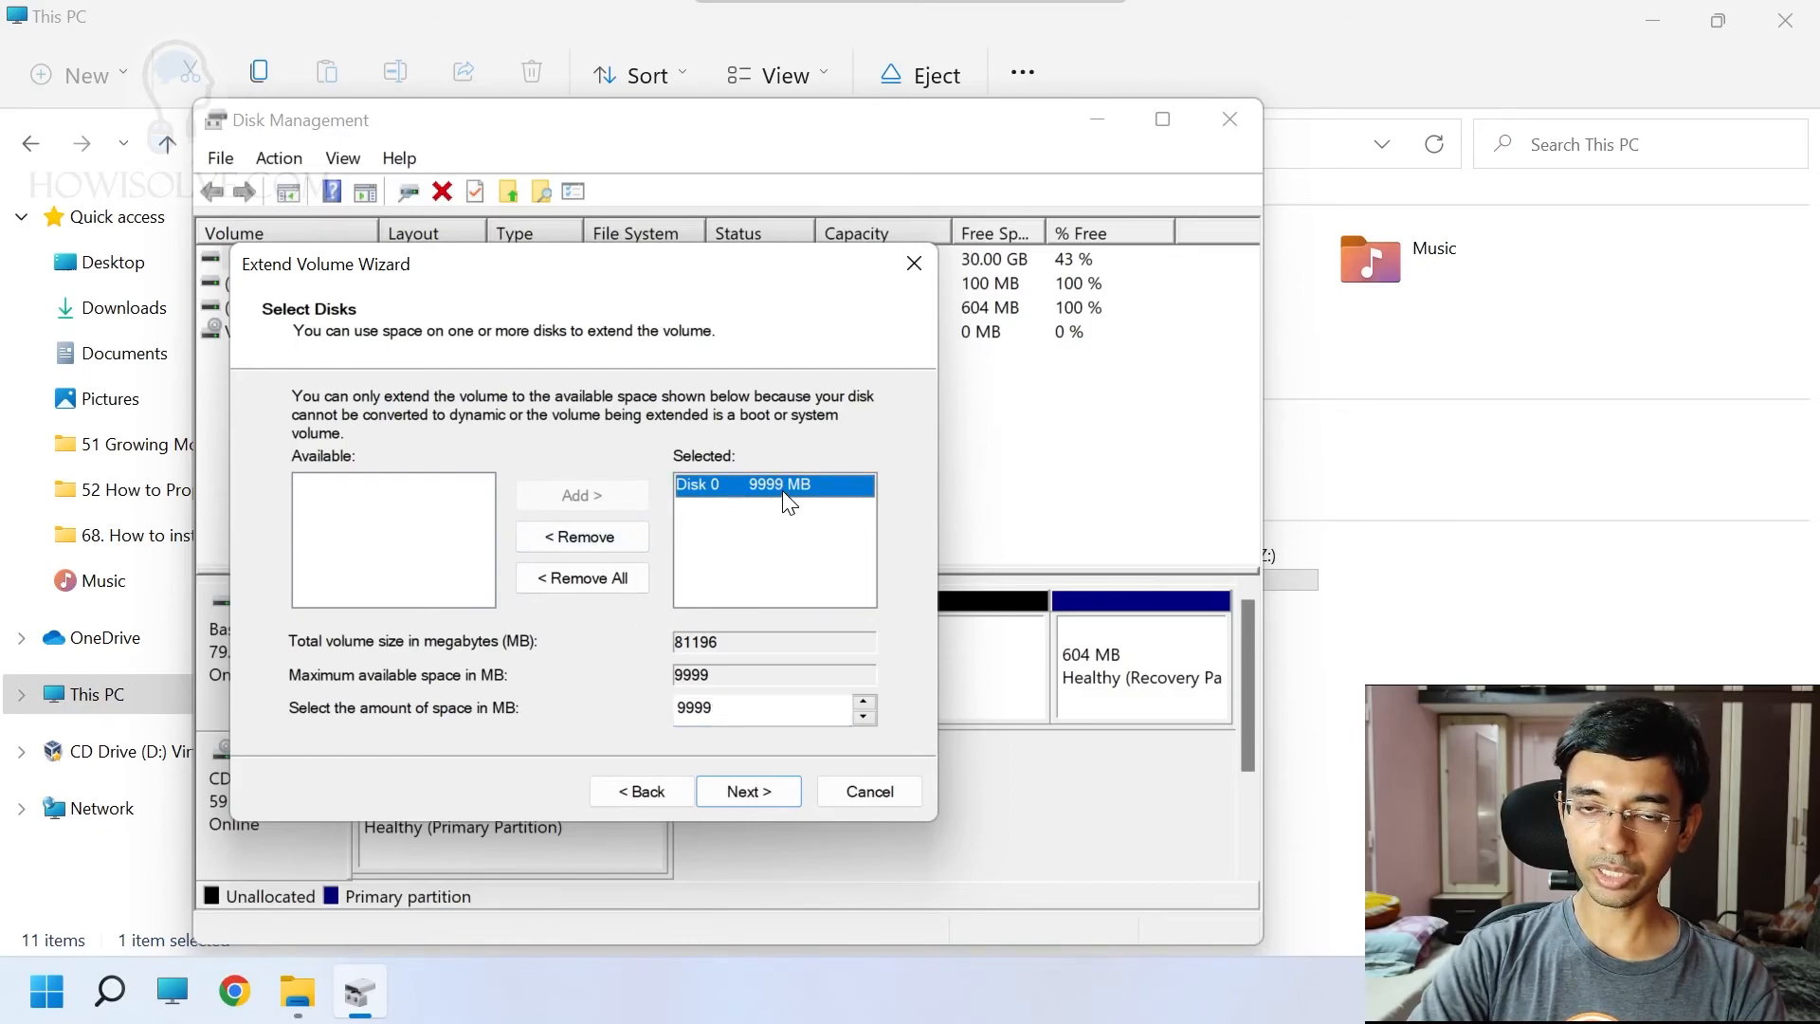
{"action": "left_click", "coordinate": [770, 799]}
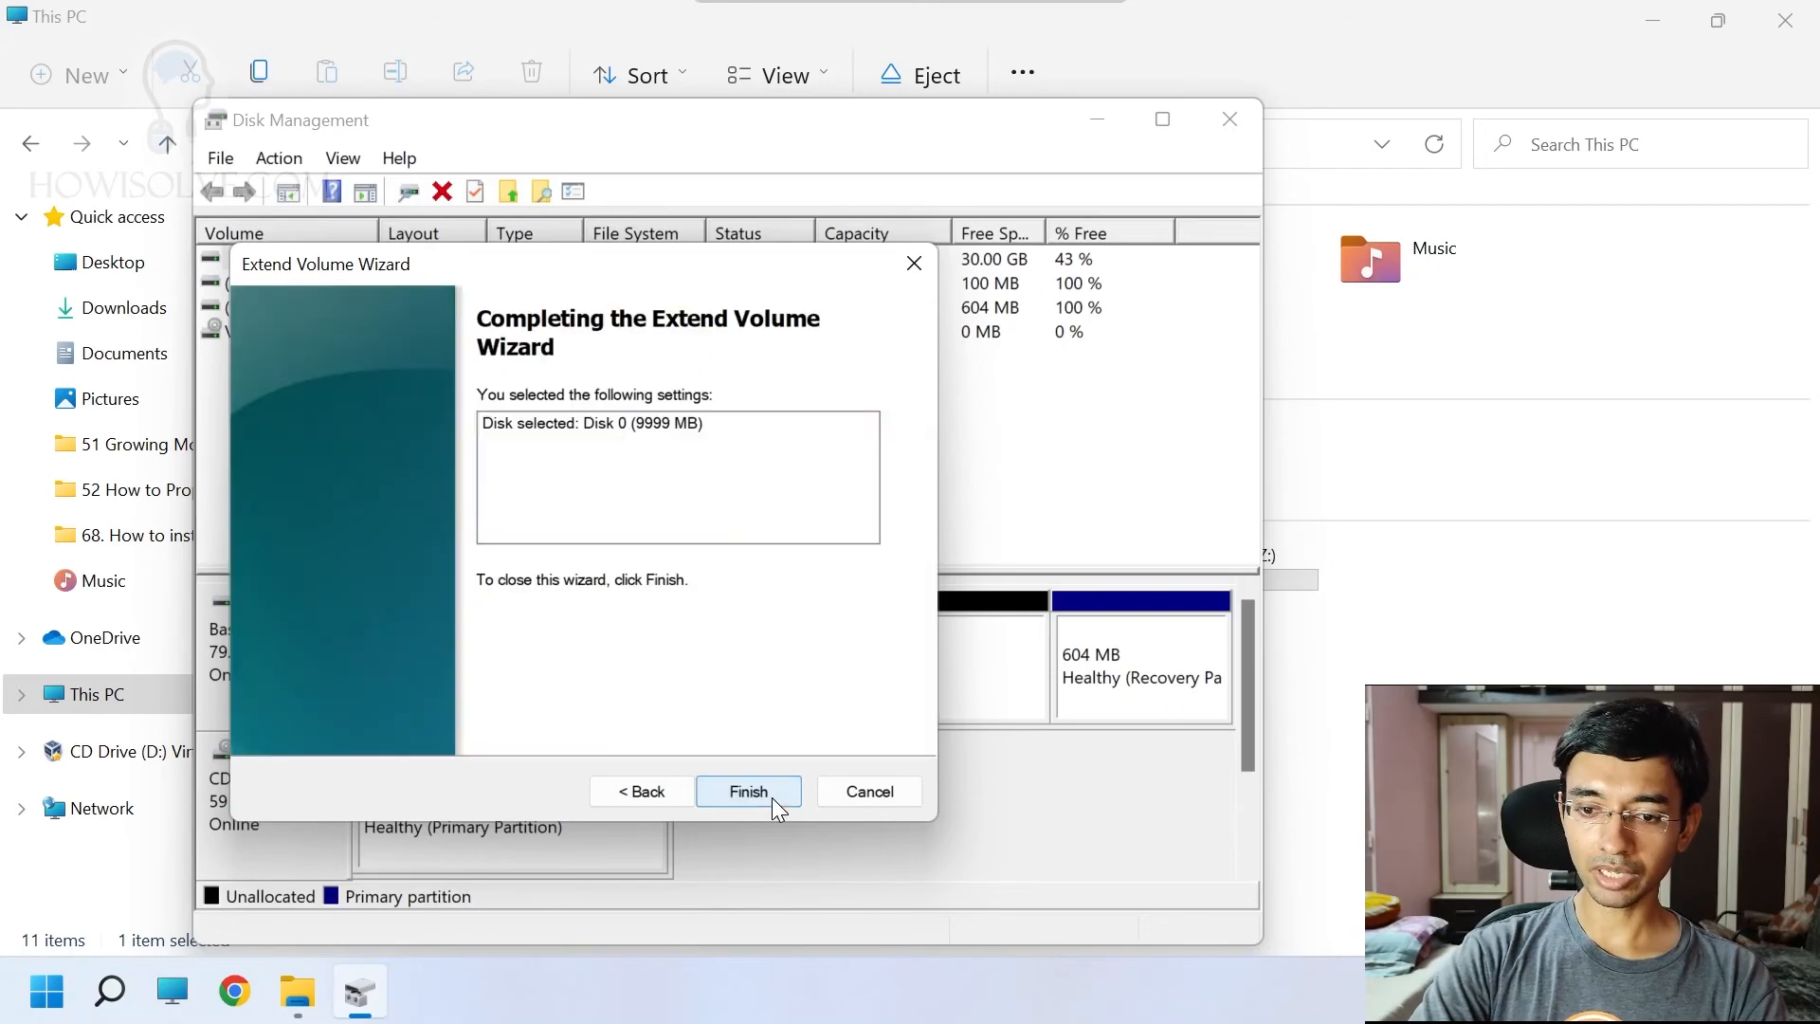
{"action": "left_click", "coordinate": [771, 799]}
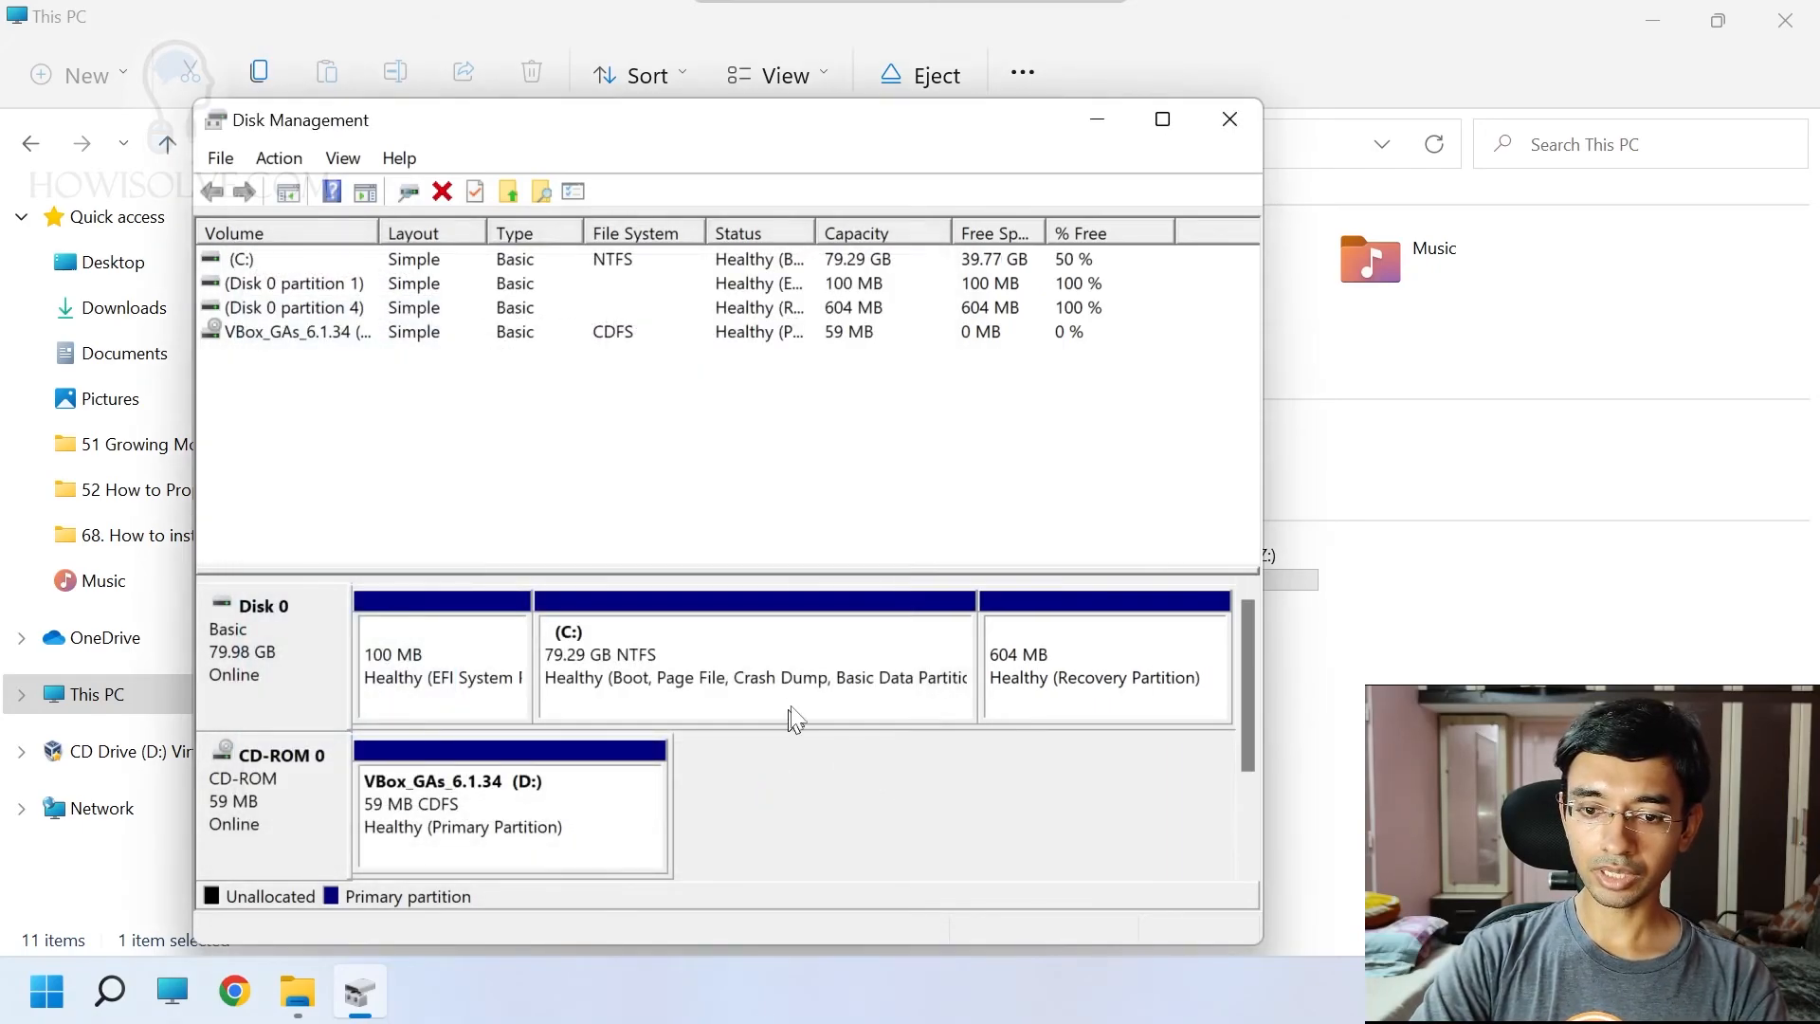